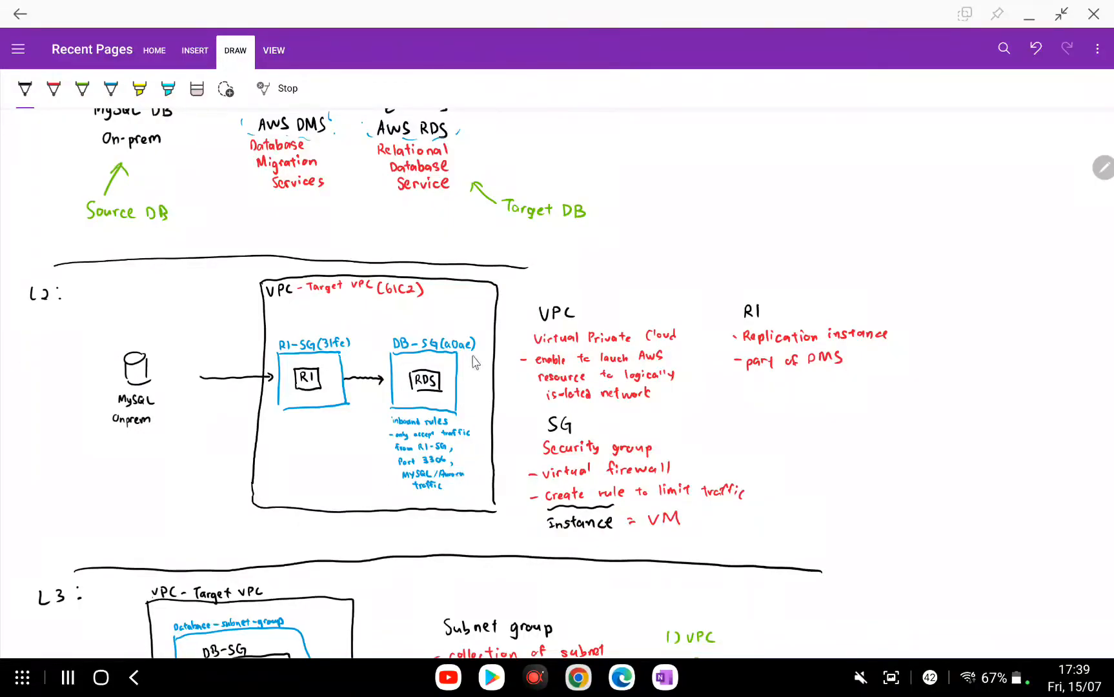
# Switch to Edge and review database-1's summary and its endpoint, networking and security details in Amazon RDS
pyautogui.click(620, 676)
pyautogui.scroll(3, 487, 368)
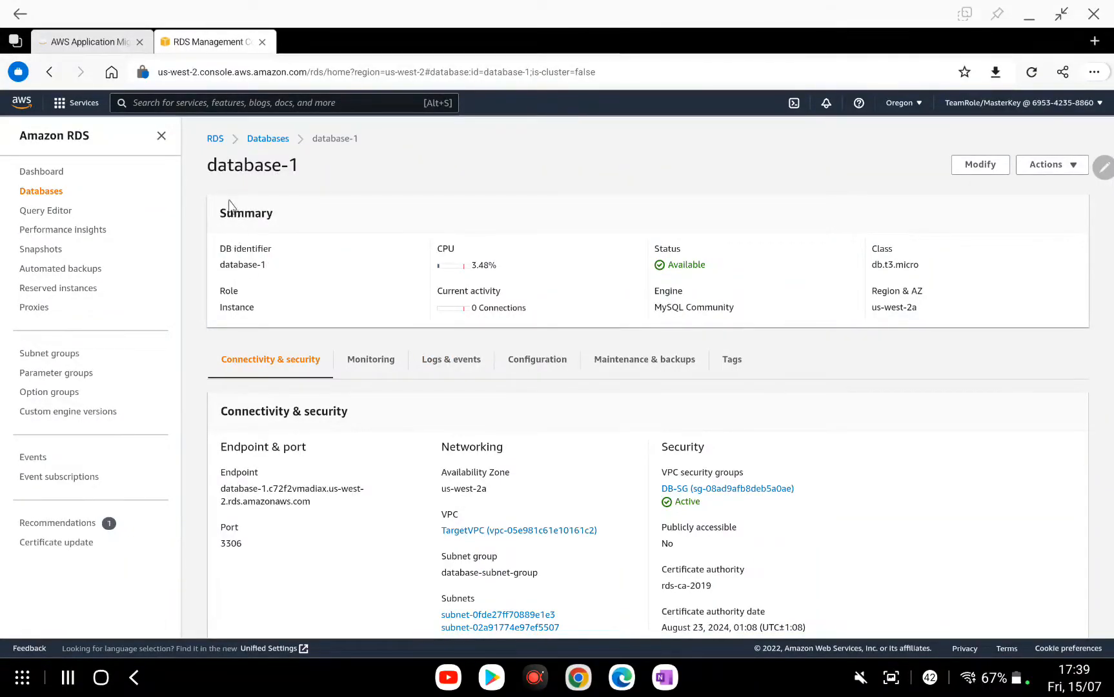
pyautogui.scroll(-1, 400, 348)
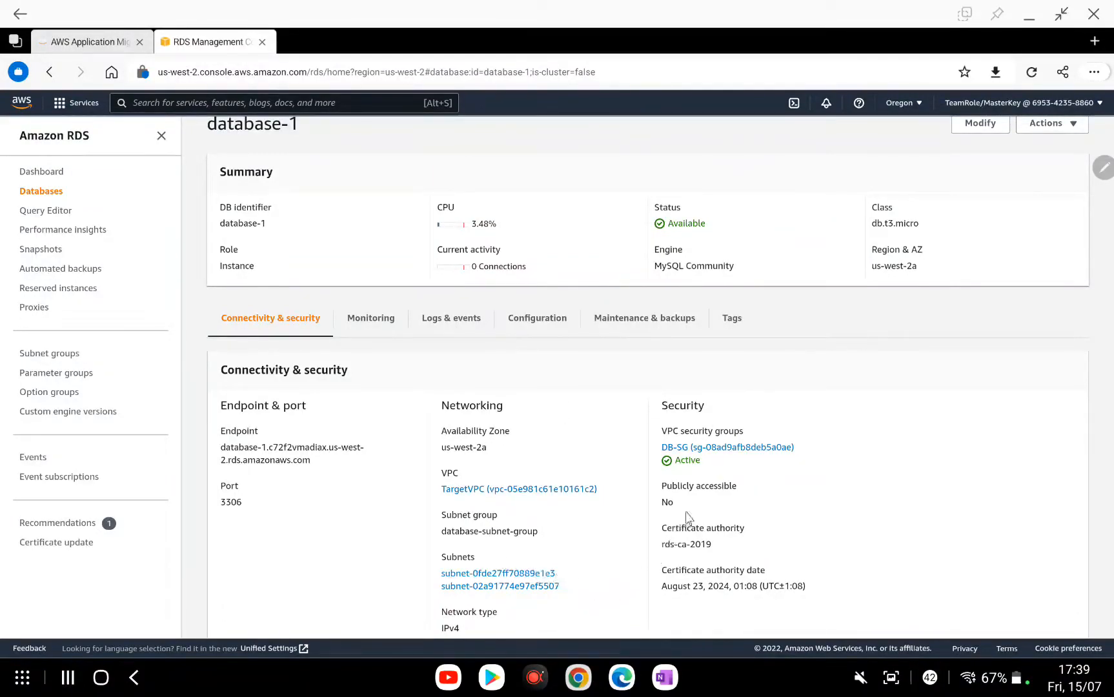
pyautogui.scroll(-1, 517, 481)
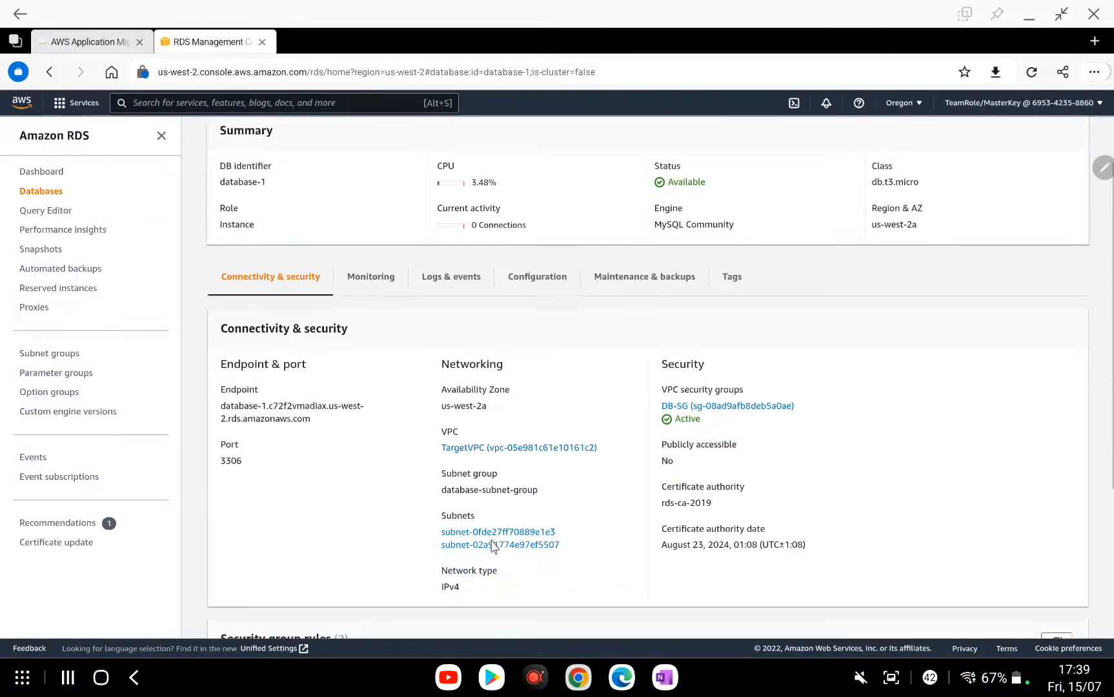
pyautogui.scroll(1, 534, 363)
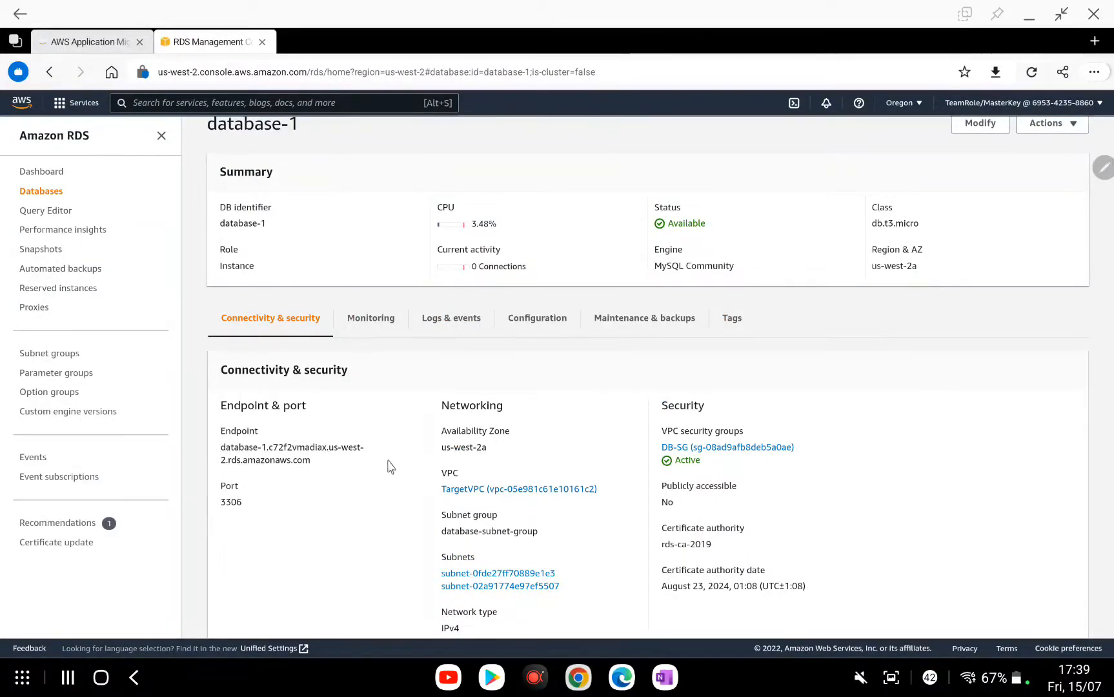
pyautogui.scroll(-1, 241, 468)
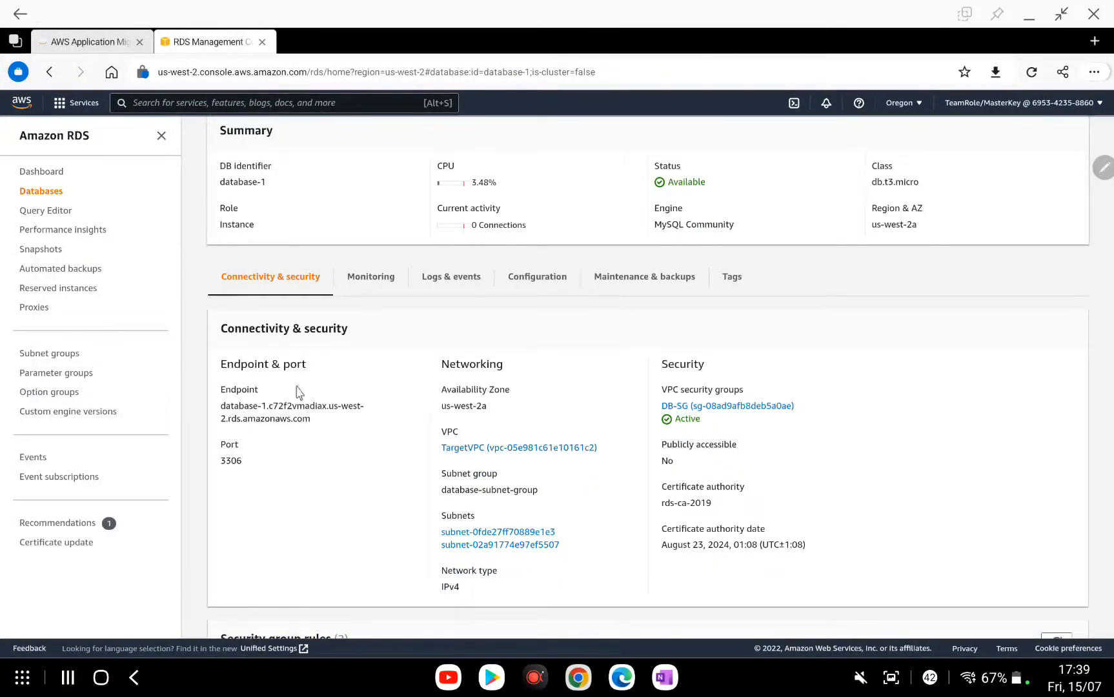
pyautogui.scroll(-3, 343, 432)
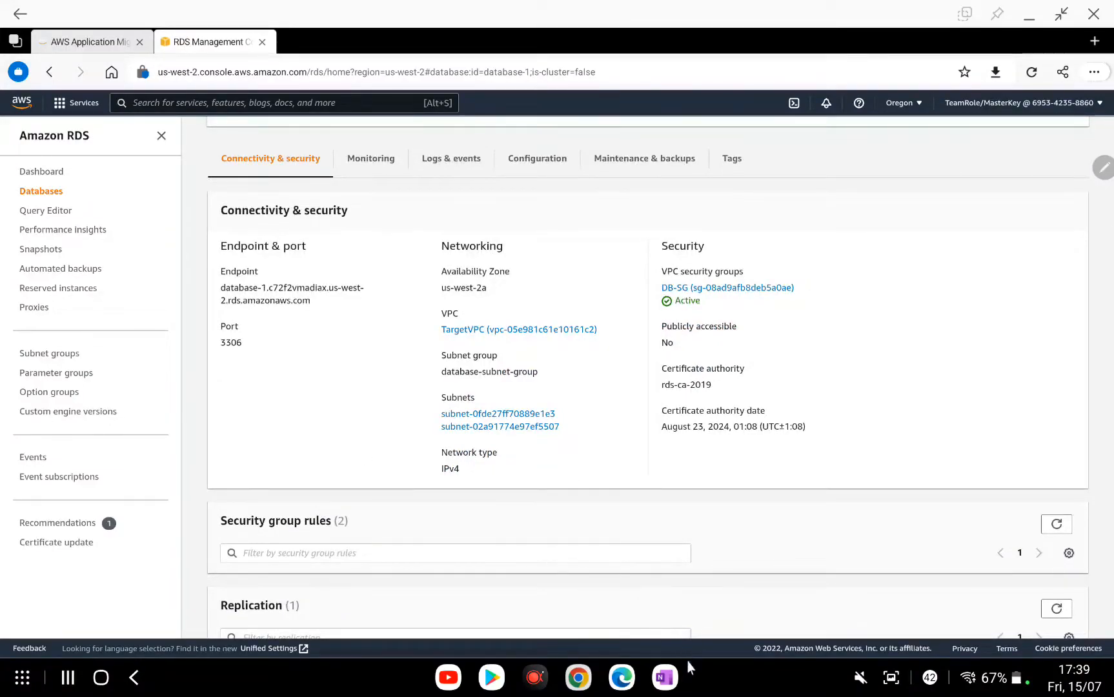
# Switch to OneNote, draw a black horizontal divider beneath the L3 diagram and write the heading "L4:" under it
pyautogui.click(674, 678)
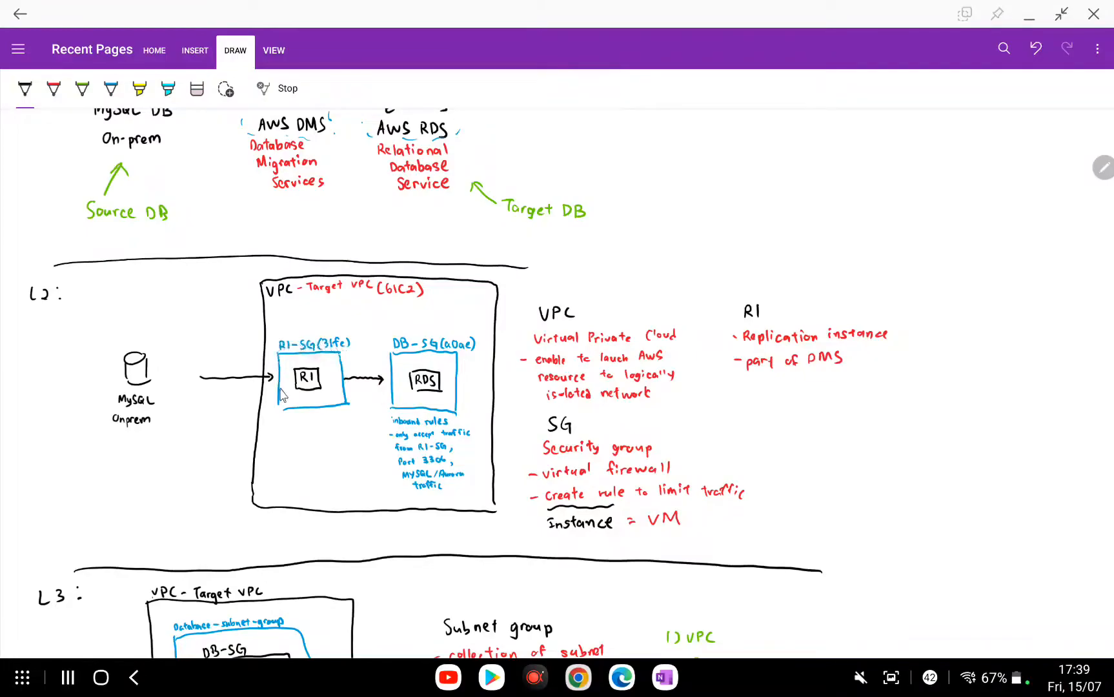
pyautogui.scroll(-10, 498, 467)
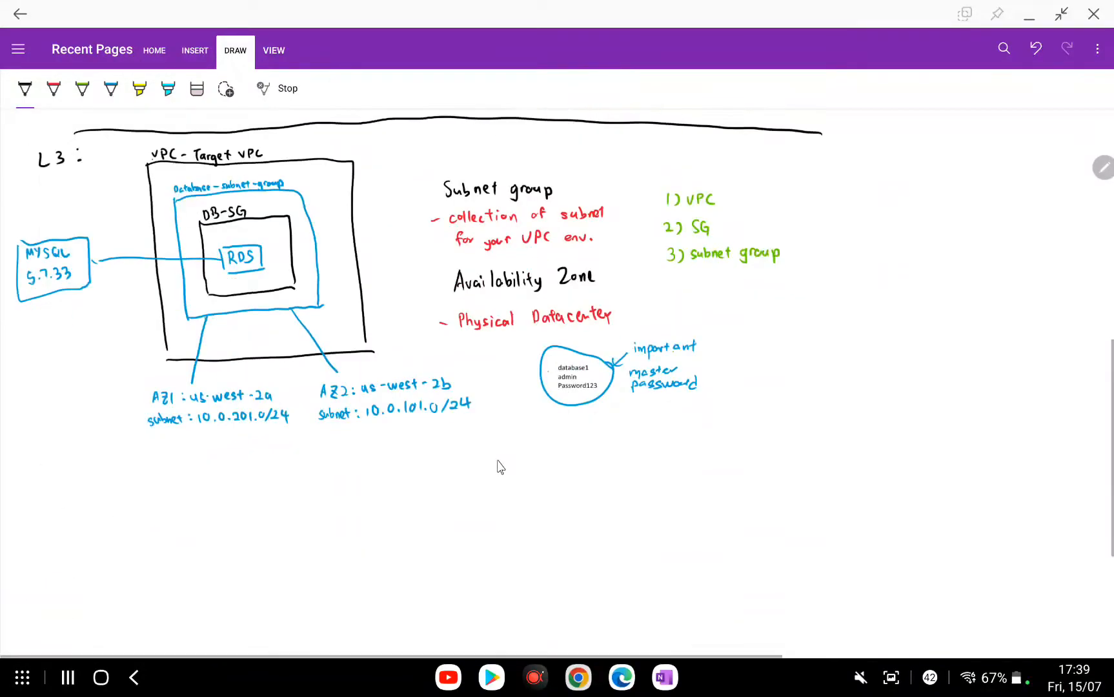
pyautogui.moveTo(80, 452); pyautogui.dragTo(815, 423)
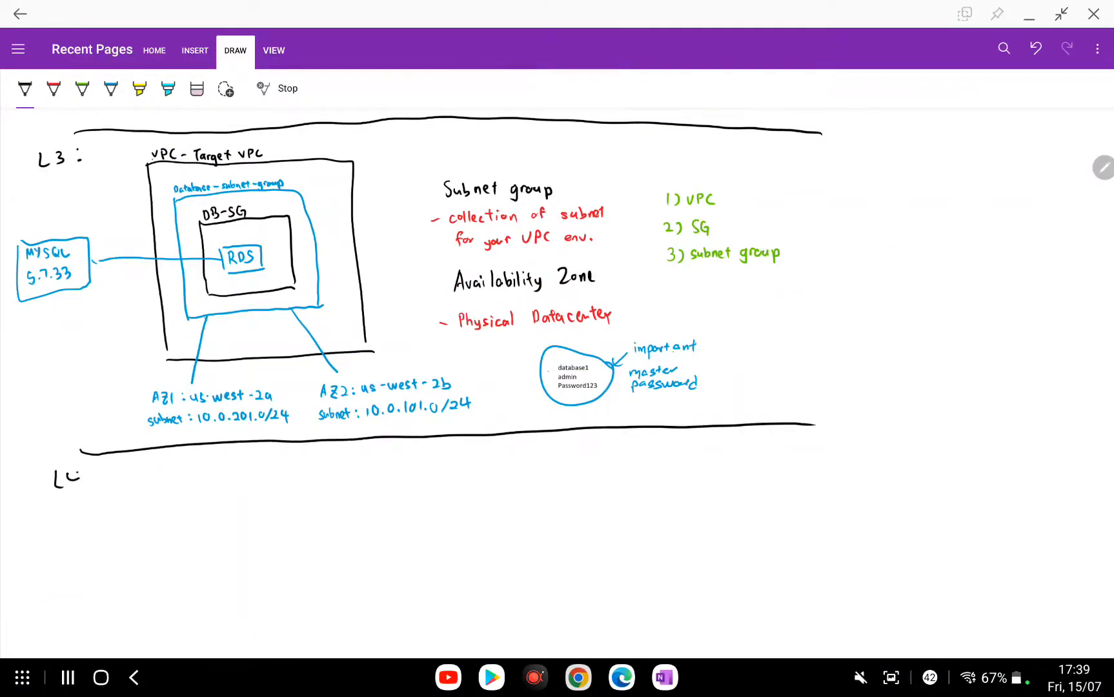
pyautogui.scroll(-4, 497, 388)
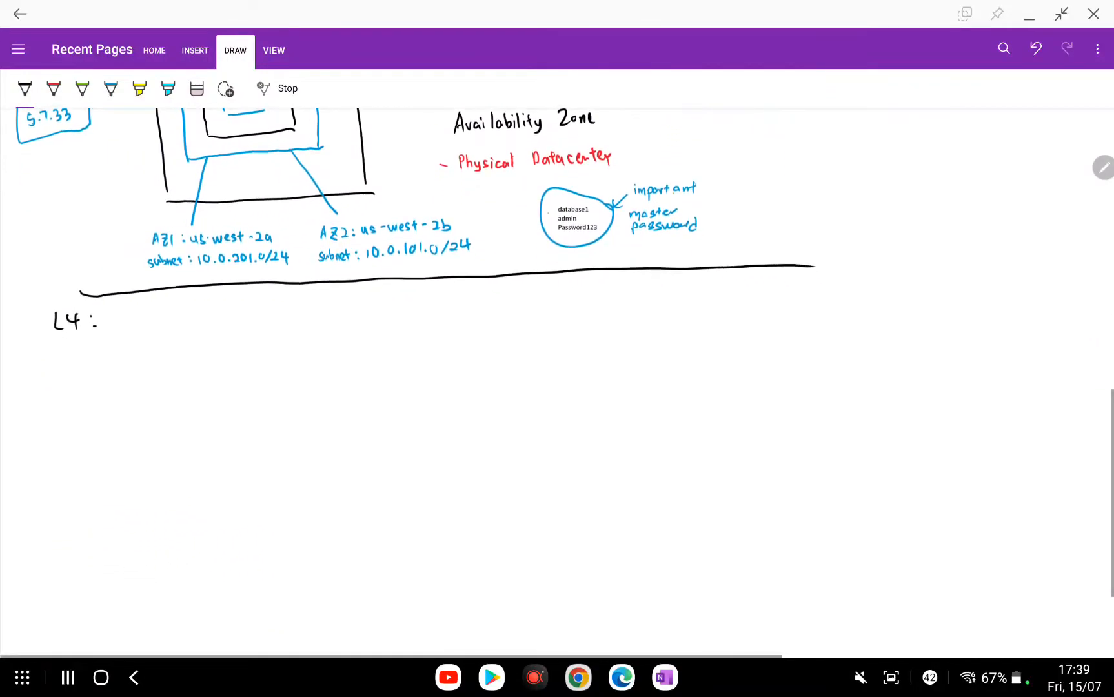
# Draw a black box around the green list of VPC, SG and subnet group in the L3 section
pyautogui.scroll(2, 557, 382)
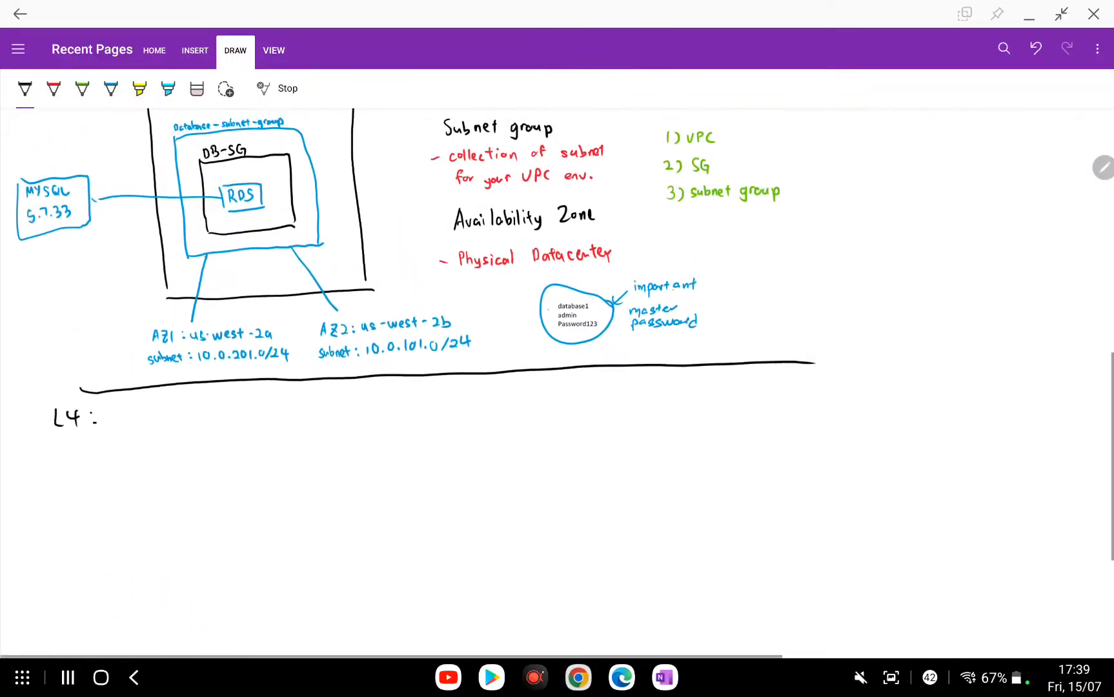
pyautogui.scroll(3, 557, 383)
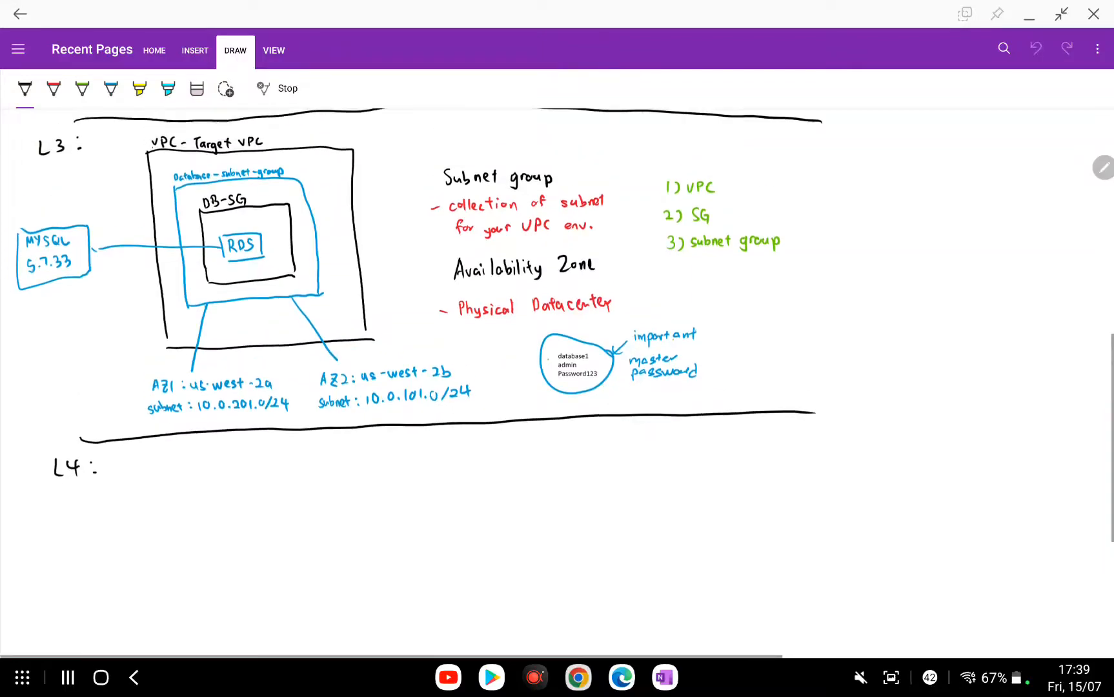
pyautogui.moveTo(647, 309); pyautogui.dragTo(658, 370)
pyautogui.moveTo(648, 271)
pyautogui.mouseDown()
pyautogui.moveTo(782, 298)
pyautogui.moveTo(789, 355)
pyautogui.mouseUp()
pyautogui.moveTo(658, 370); pyautogui.dragTo(779, 352)
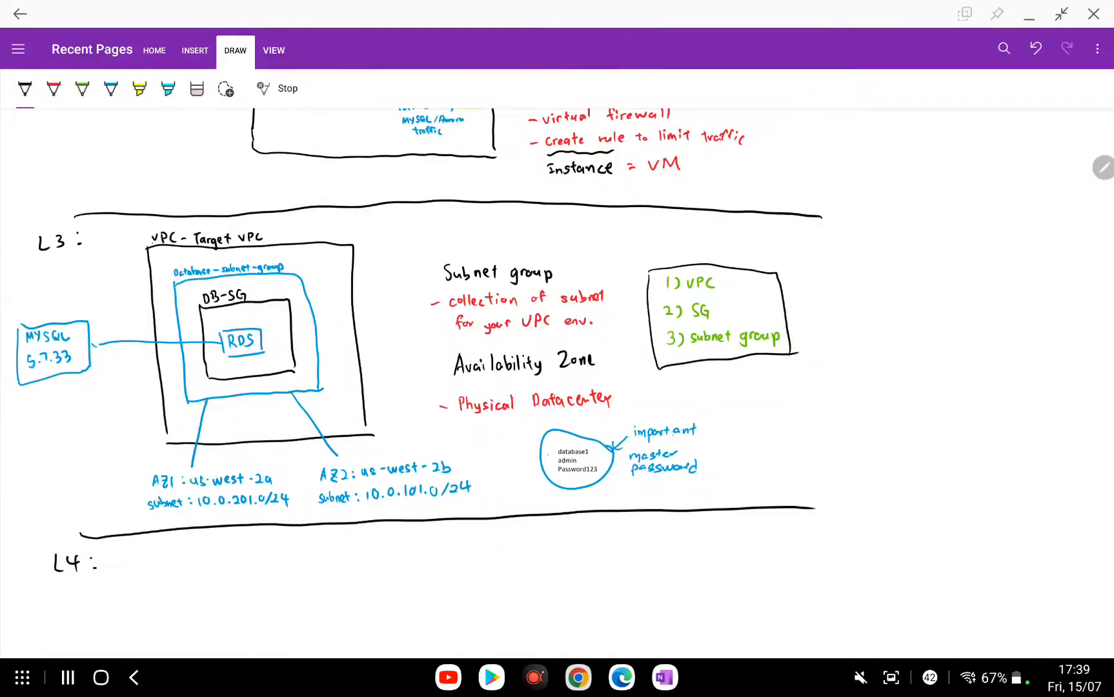
# Draw a small blue box labelled RI in the L4 section and enclose it in a black box labelled RI-SG
pyautogui.scroll(-1, 557, 382)
pyautogui.scroll(-4, 557, 383)
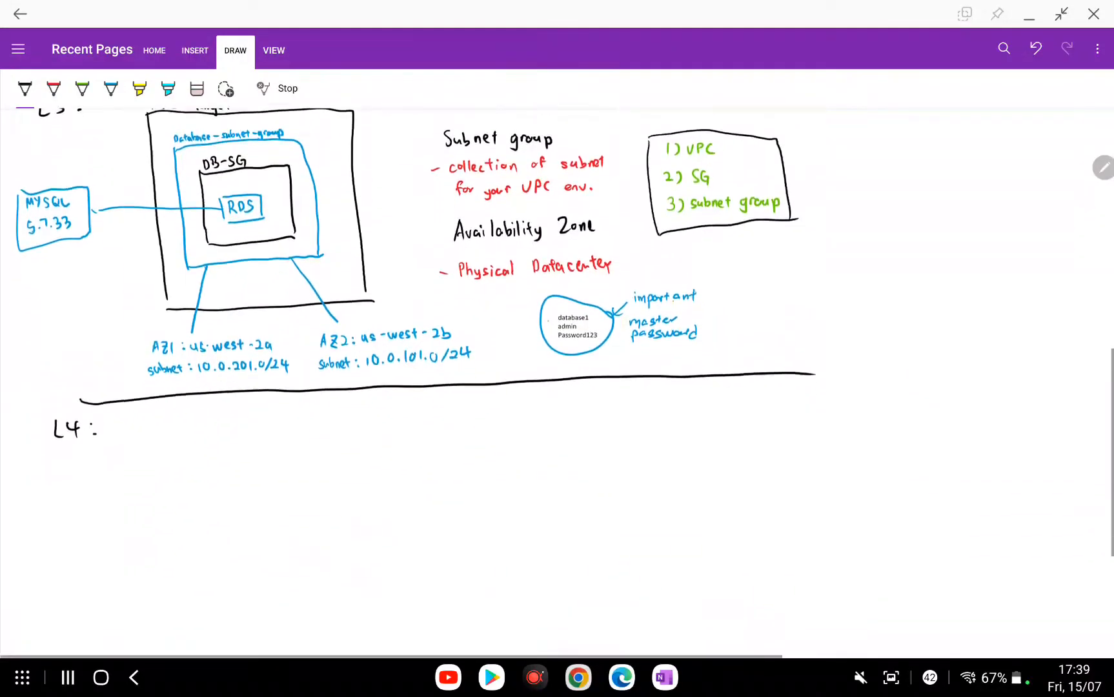
pyautogui.scroll(2, 557, 382)
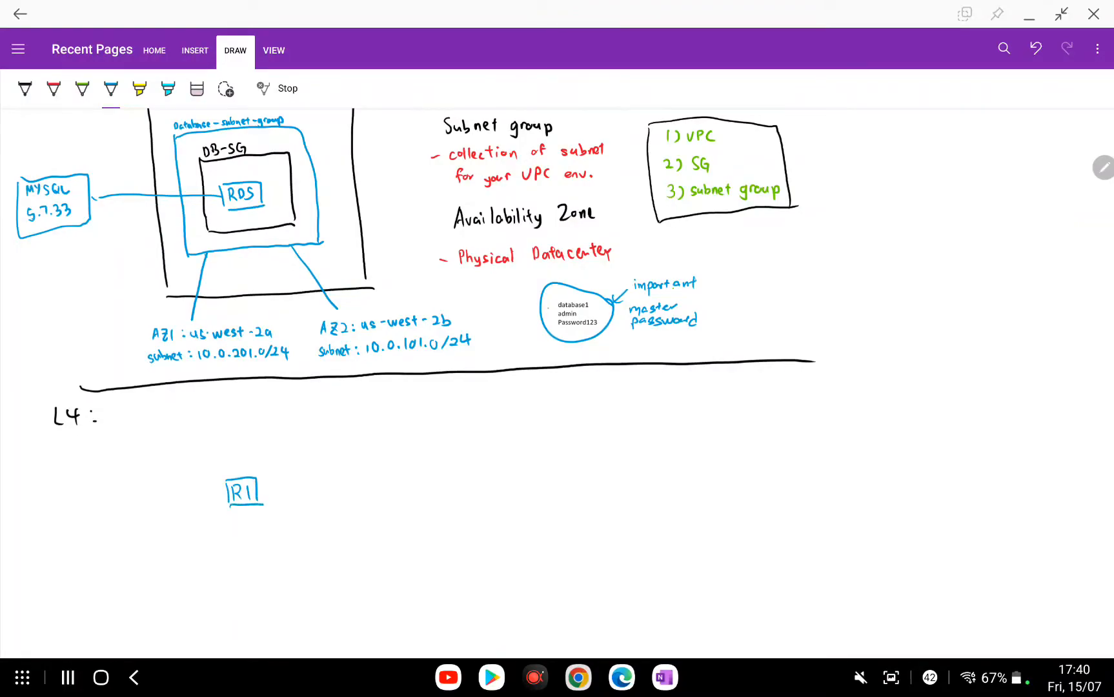
pyautogui.scroll(1, 580, 358)
pyautogui.moveTo(199, 517)
pyautogui.mouseDown()
pyautogui.moveTo(191, 461)
pyautogui.moveTo(248, 450)
pyautogui.moveTo(298, 527)
pyautogui.mouseUp()
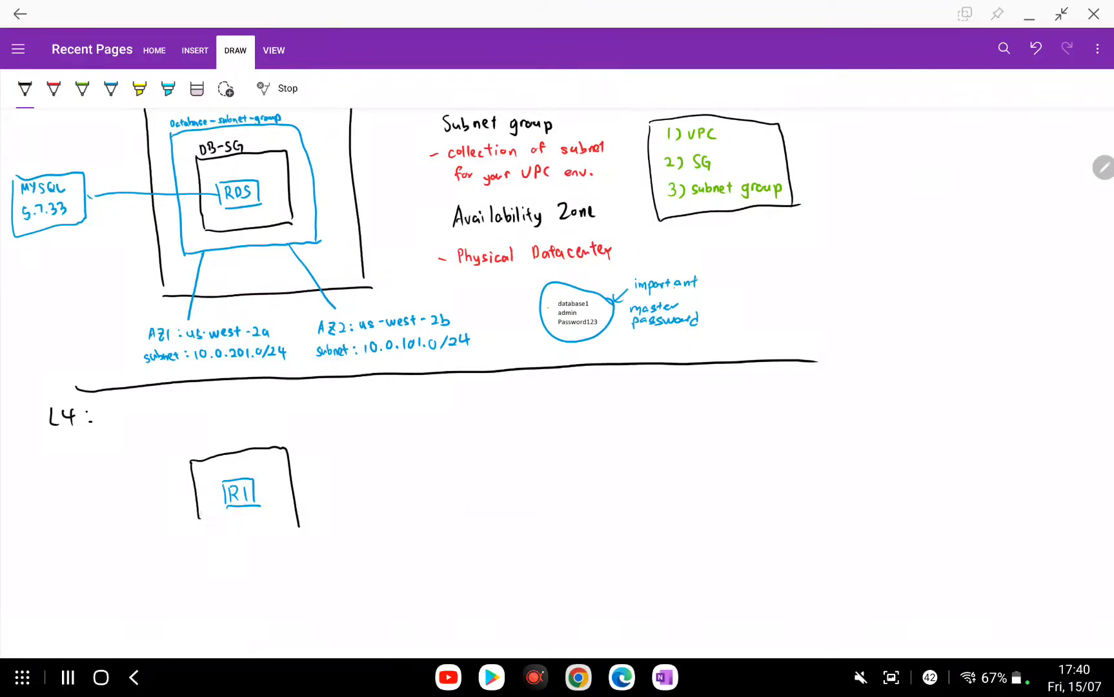
pyautogui.moveTo(208, 537); pyautogui.dragTo(292, 528)
pyautogui.scroll(1, 192, 455)
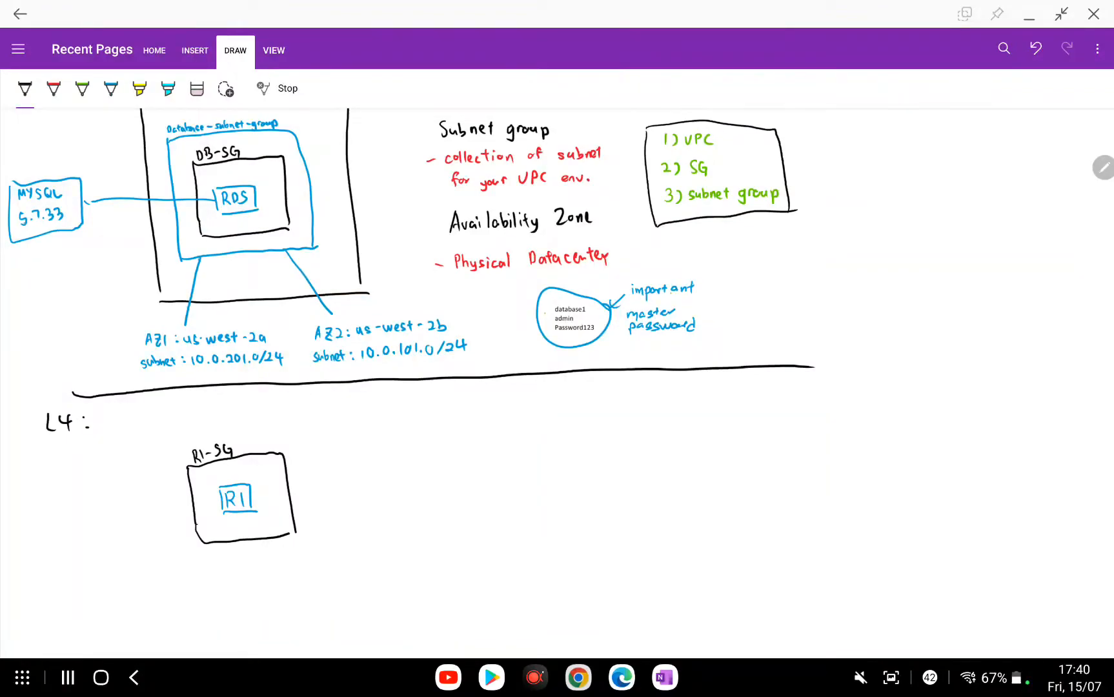
# Surround the RI-SG box with an unlabelled blue box and an outer black box labelled VPC
pyautogui.moveTo(162, 442); pyautogui.dragTo(179, 545)
pyautogui.moveTo(162, 439)
pyautogui.mouseDown()
pyautogui.moveTo(272, 427)
pyautogui.moveTo(322, 537)
pyautogui.mouseUp()
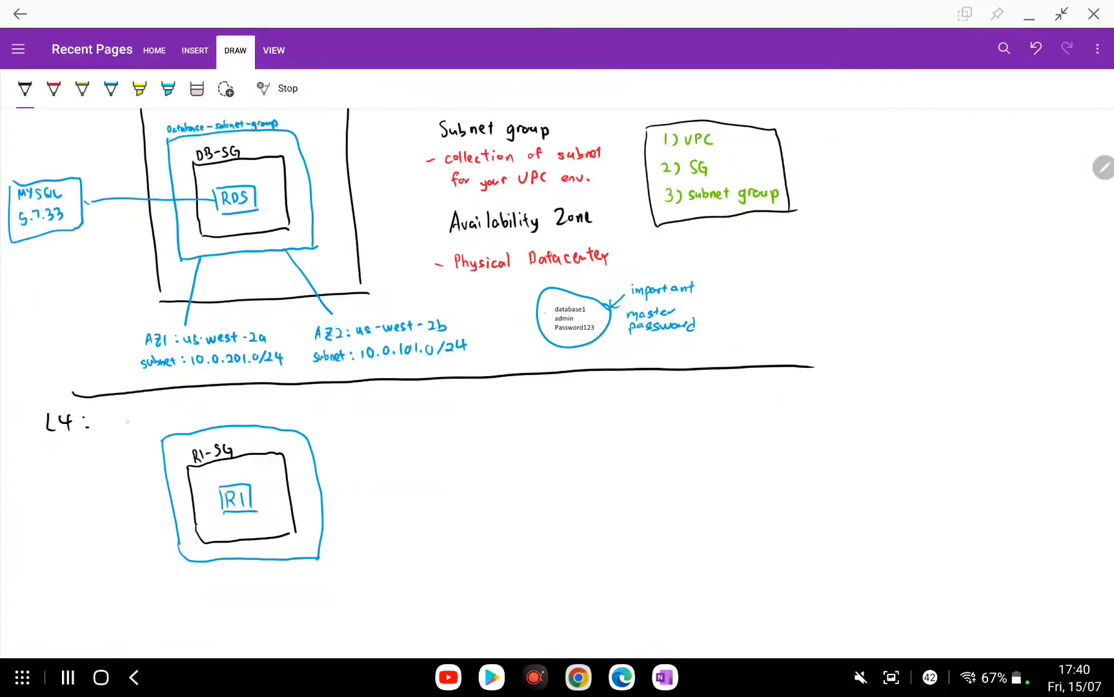
pyautogui.moveTo(133, 443); pyautogui.dragTo(154, 591)
pyautogui.moveTo(128, 416)
pyautogui.mouseDown()
pyautogui.moveTo(336, 400)
pyautogui.moveTo(366, 574)
pyautogui.mouseUp()
pyautogui.moveTo(176, 590); pyautogui.dragTo(359, 579)
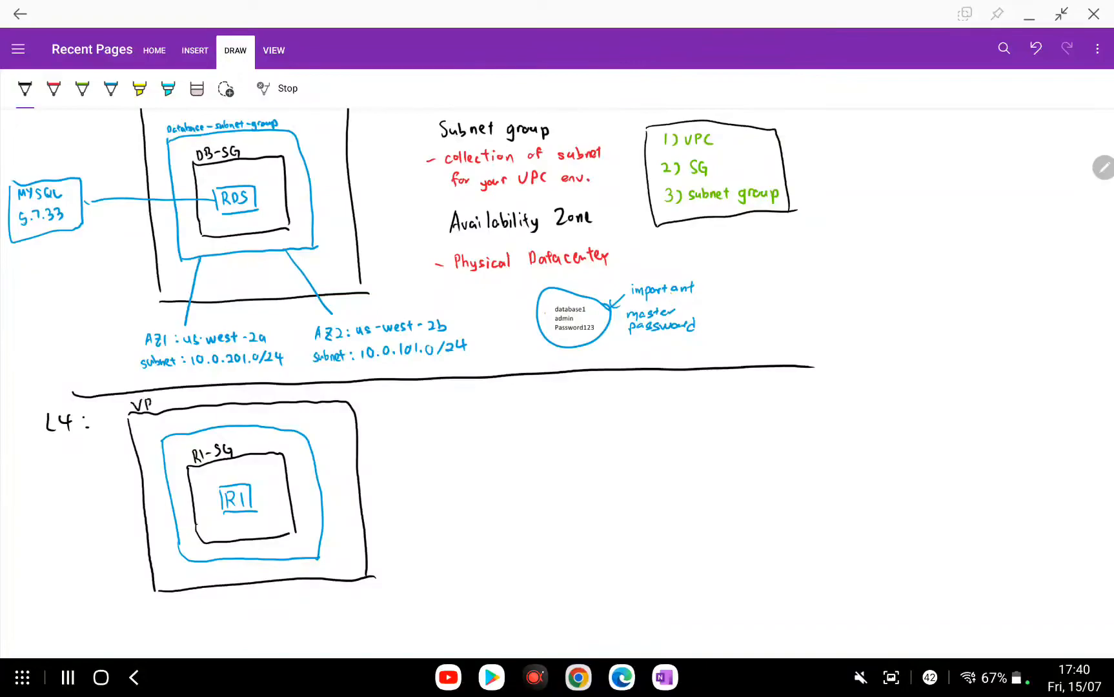
pyautogui.moveTo(163, 398); pyautogui.dragTo(165, 408)
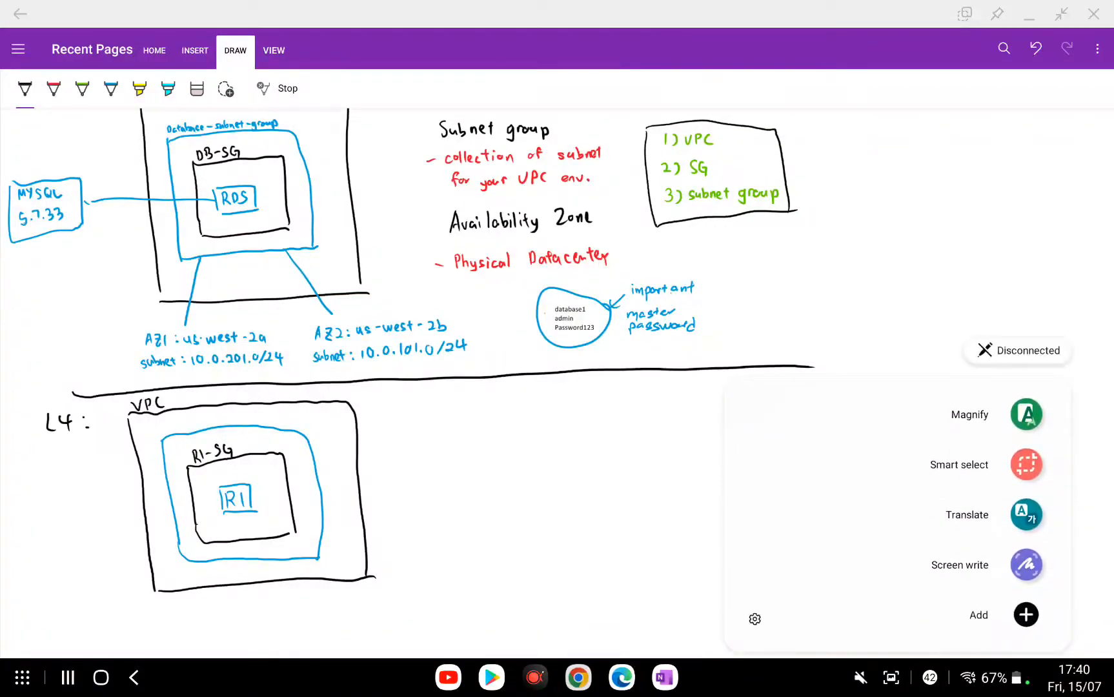
pyautogui.press('Escape')
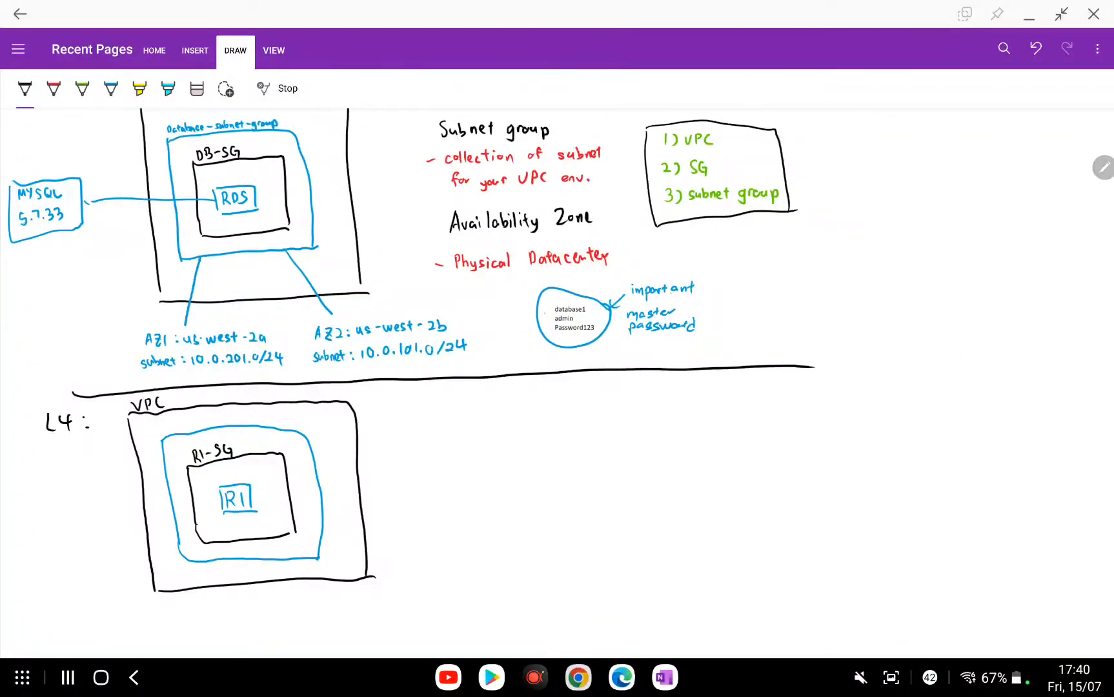
pyautogui.scroll(1, 557, 383)
pyautogui.scroll(-1, 412, 367)
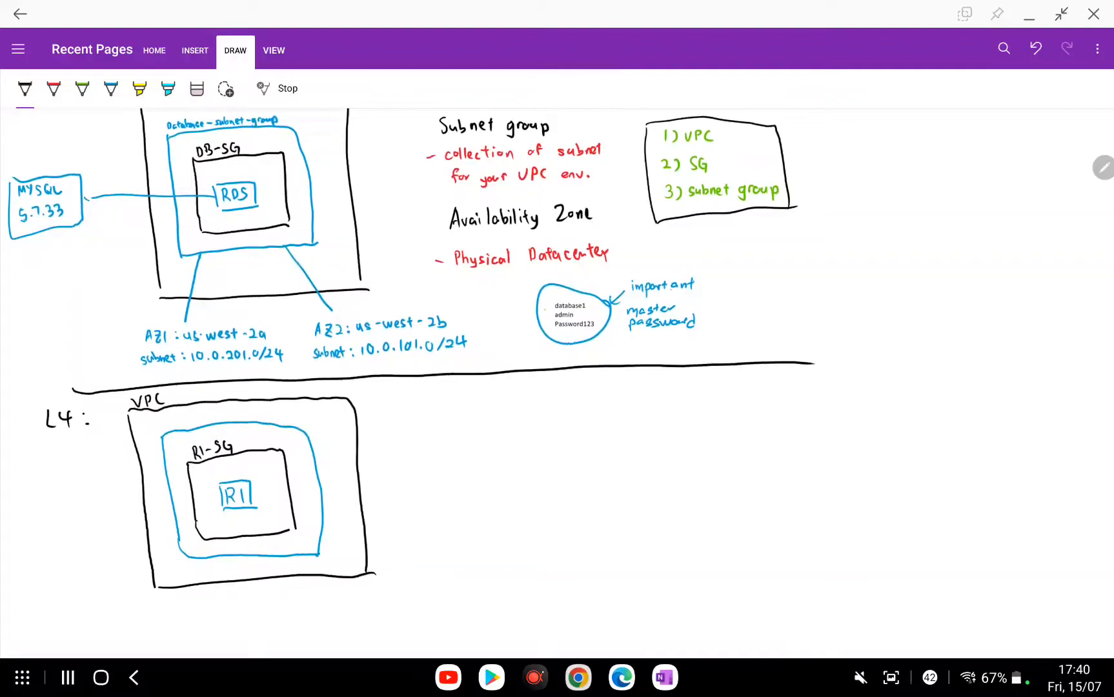
pyautogui.scroll(3, 557, 382)
pyautogui.scroll(-2, 557, 382)
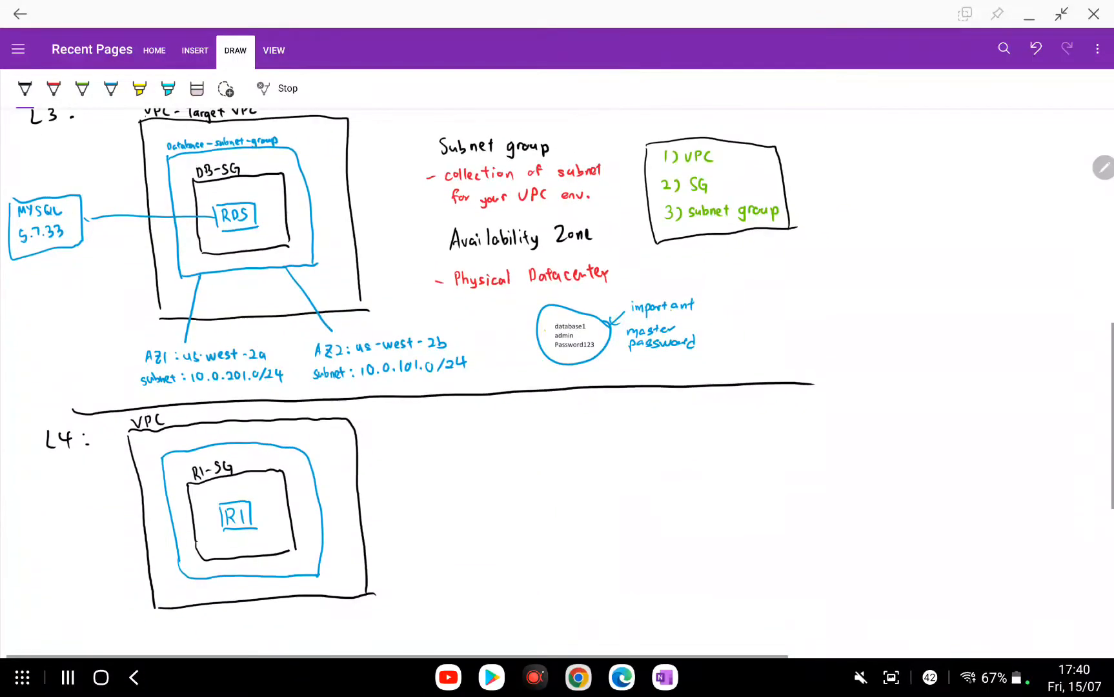
pyautogui.scroll(2, 557, 382)
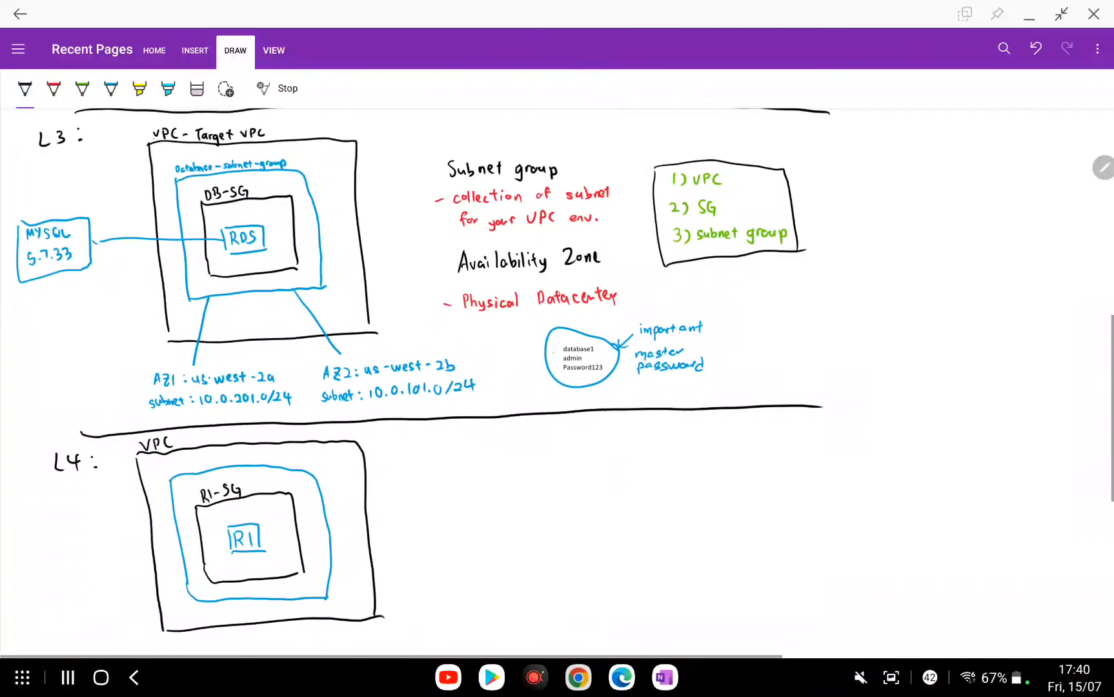
# Switch to Edge, search AWS for "Dms" and open the Database Migration Service form for a new replication instance
pyautogui.click(621, 678)
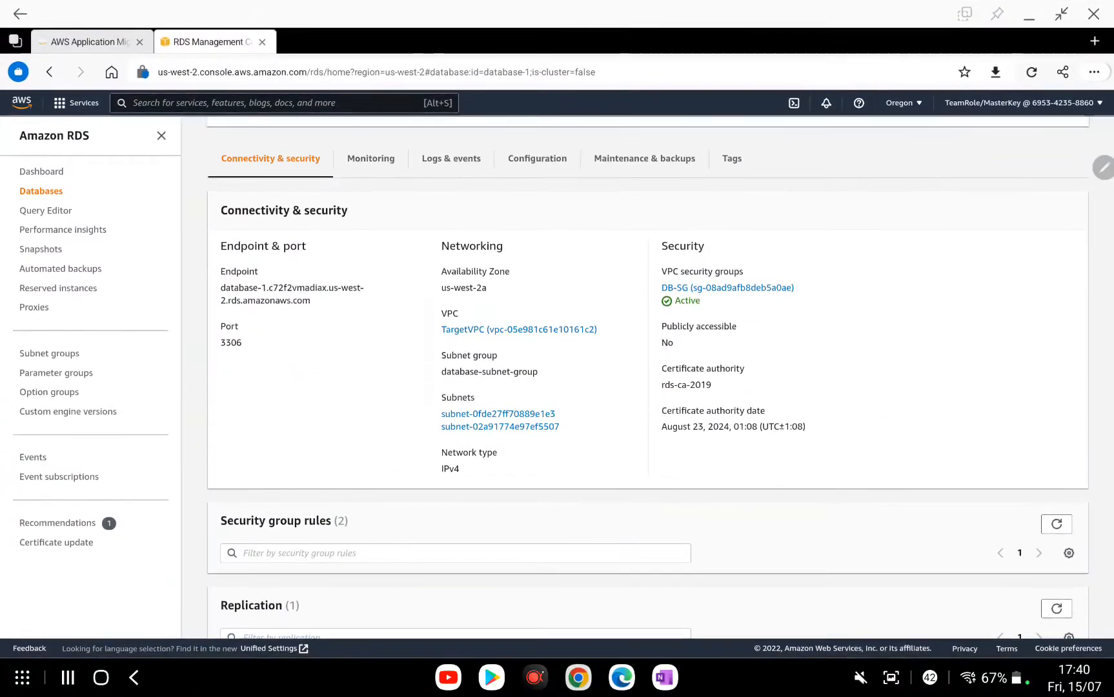
pyautogui.click(283, 103)
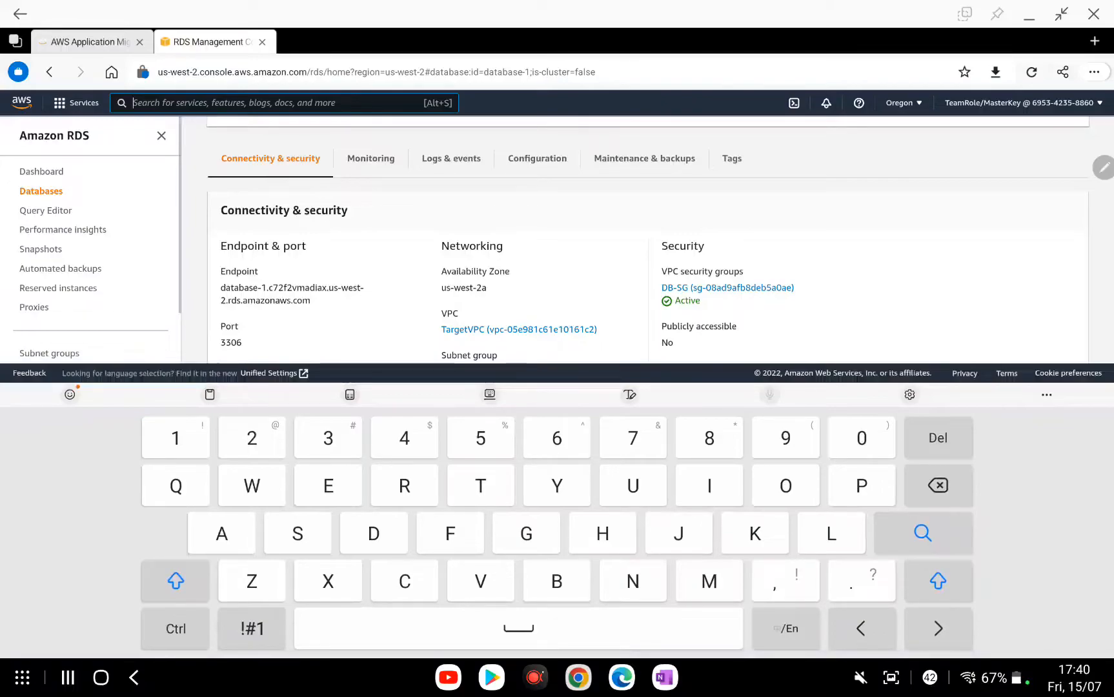
pyautogui.write('Dms')
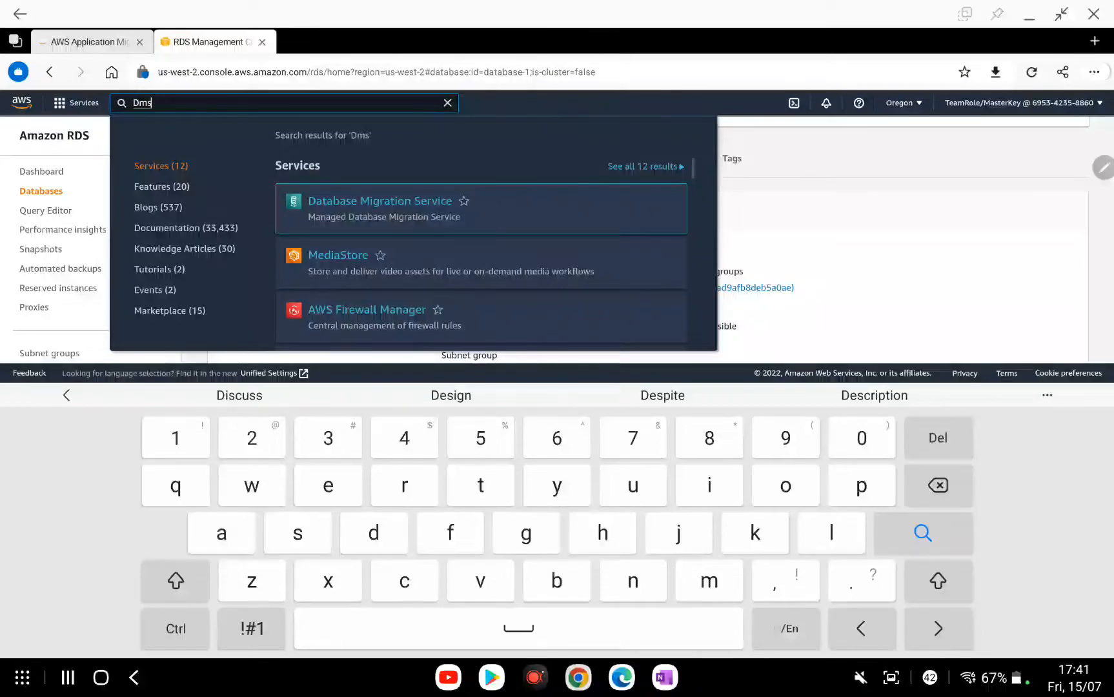
pyautogui.press('Return')
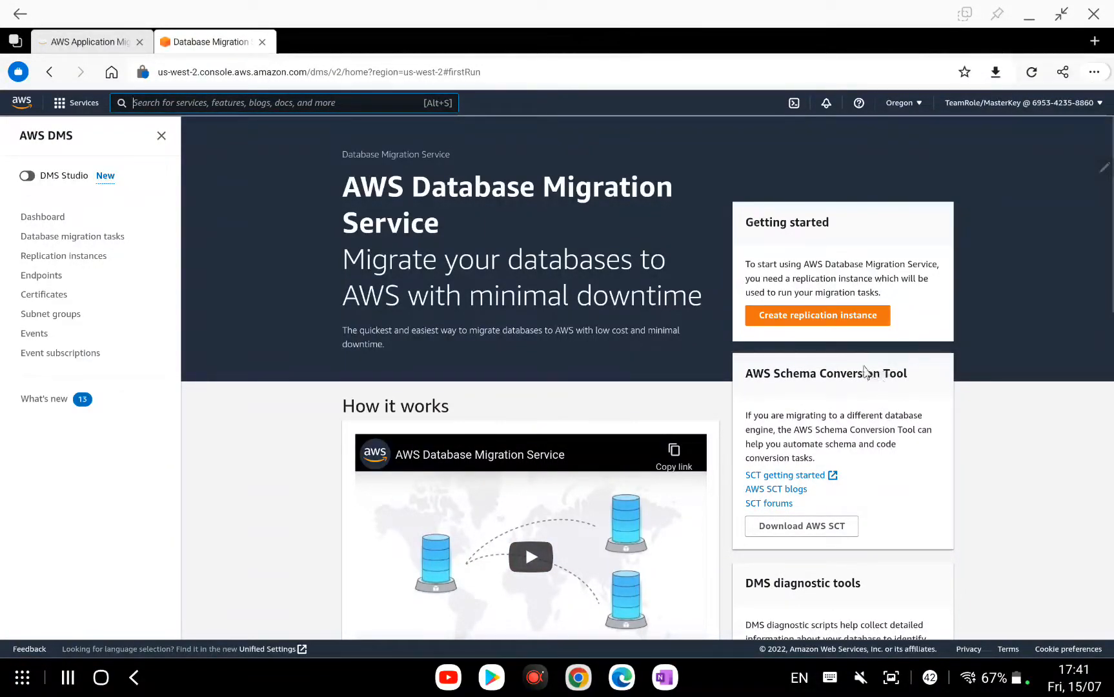
pyautogui.click(773, 316)
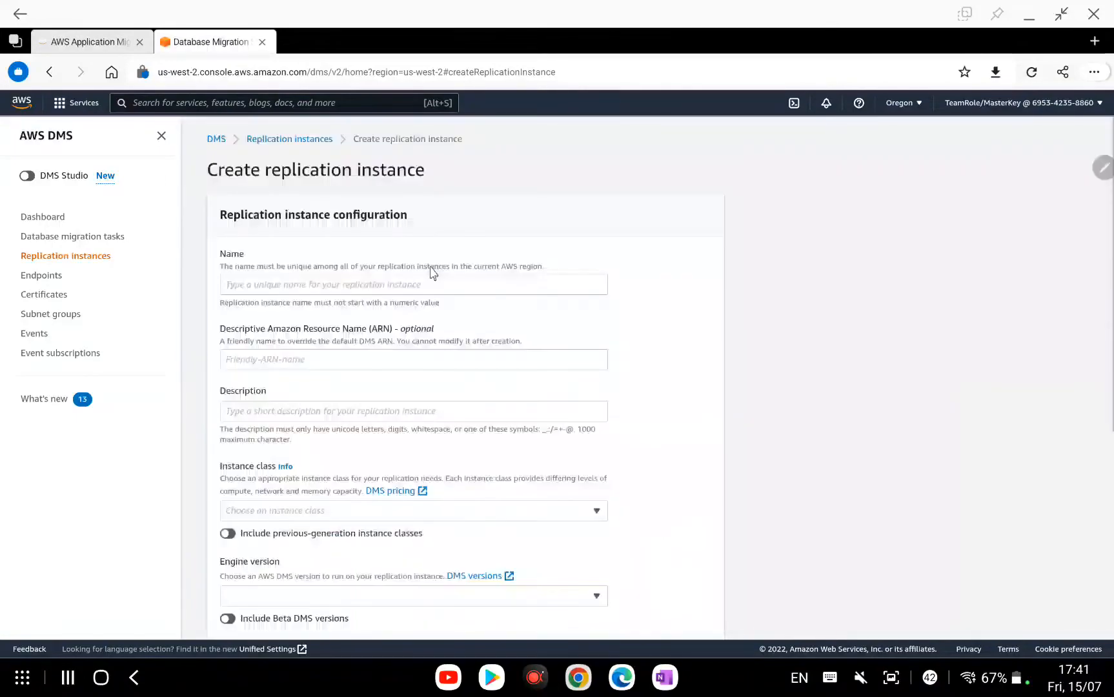
pyautogui.click(430, 289)
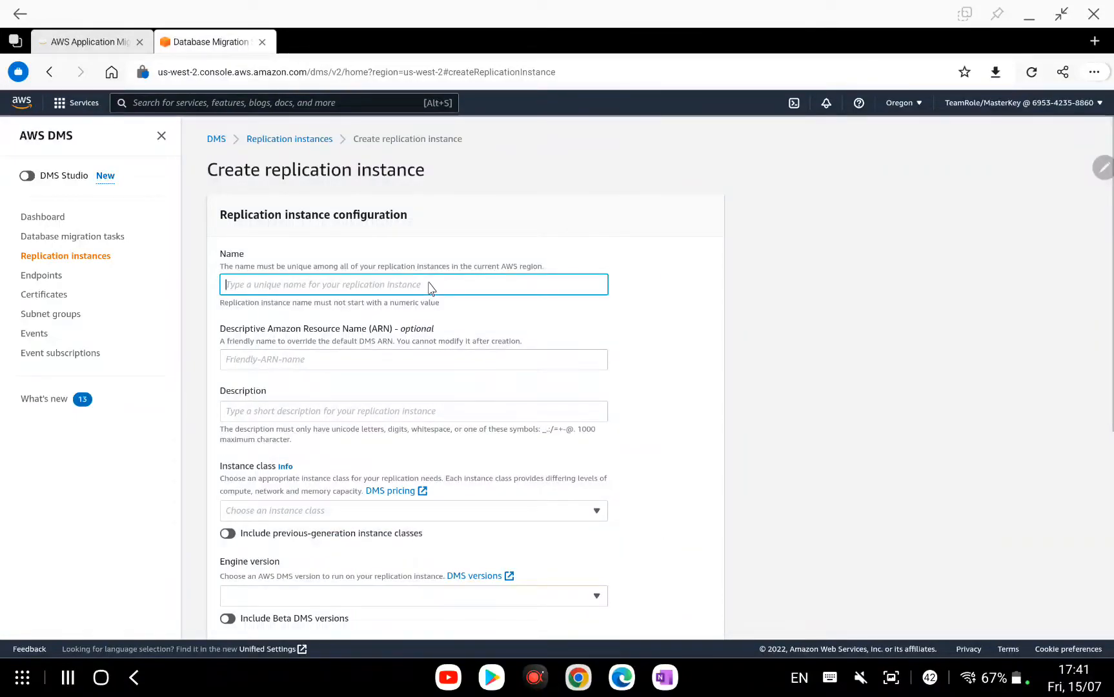
# Start a new DMS replication subnet group and name it dms-subnet-group
pyautogui.click(51, 314)
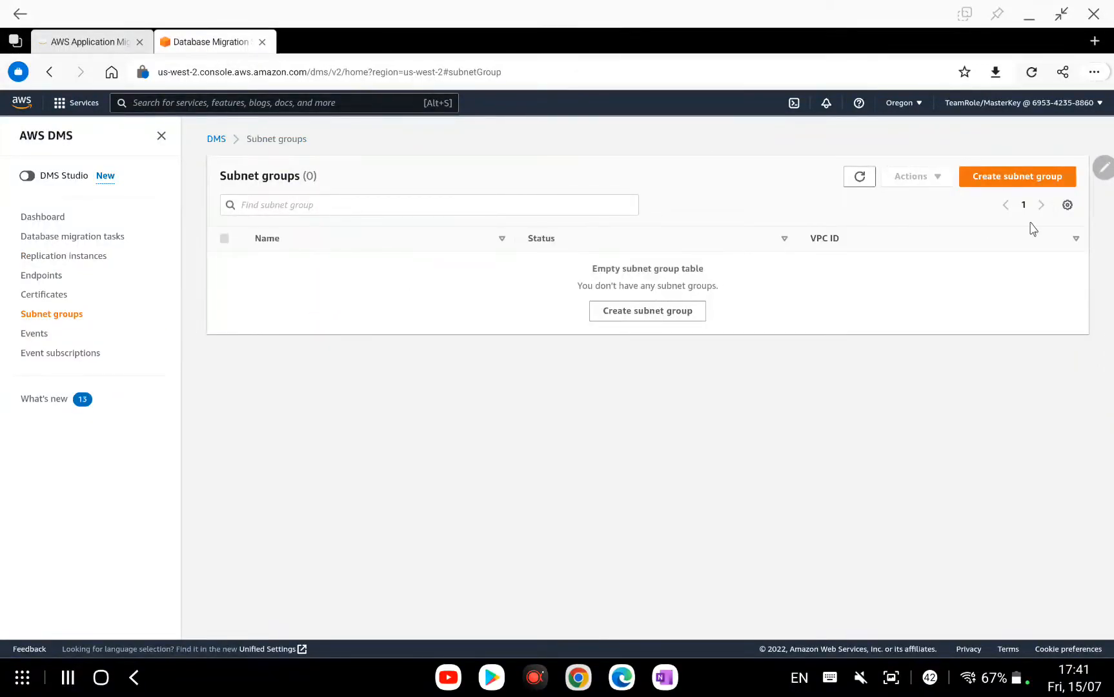
pyautogui.click(1012, 181)
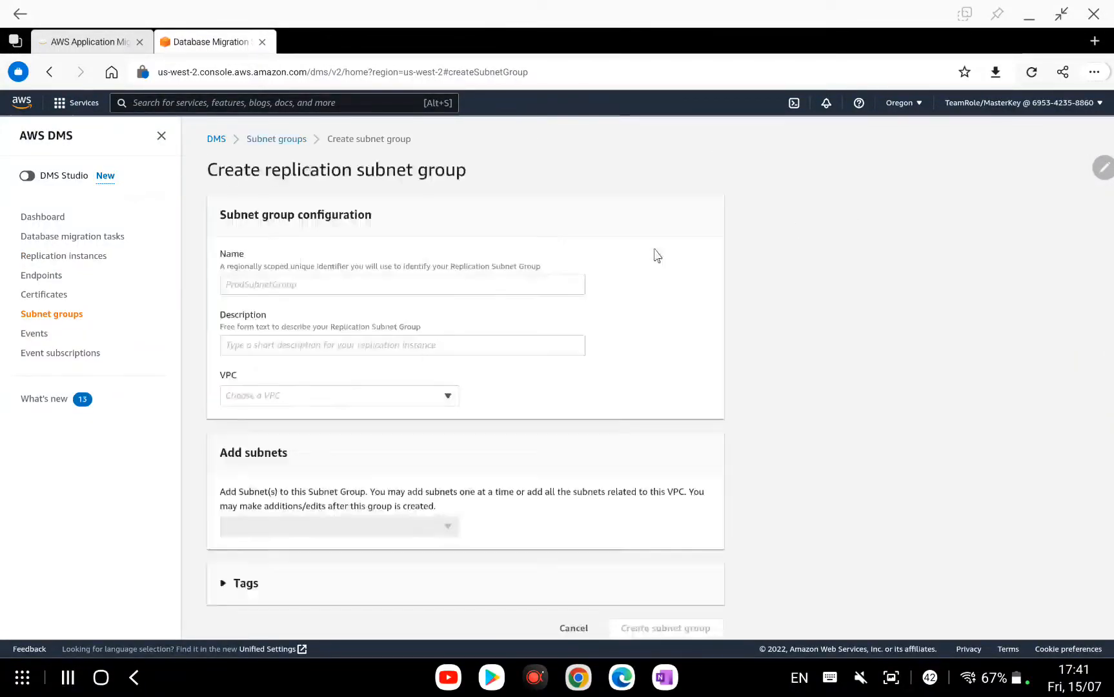
pyautogui.click(416, 286)
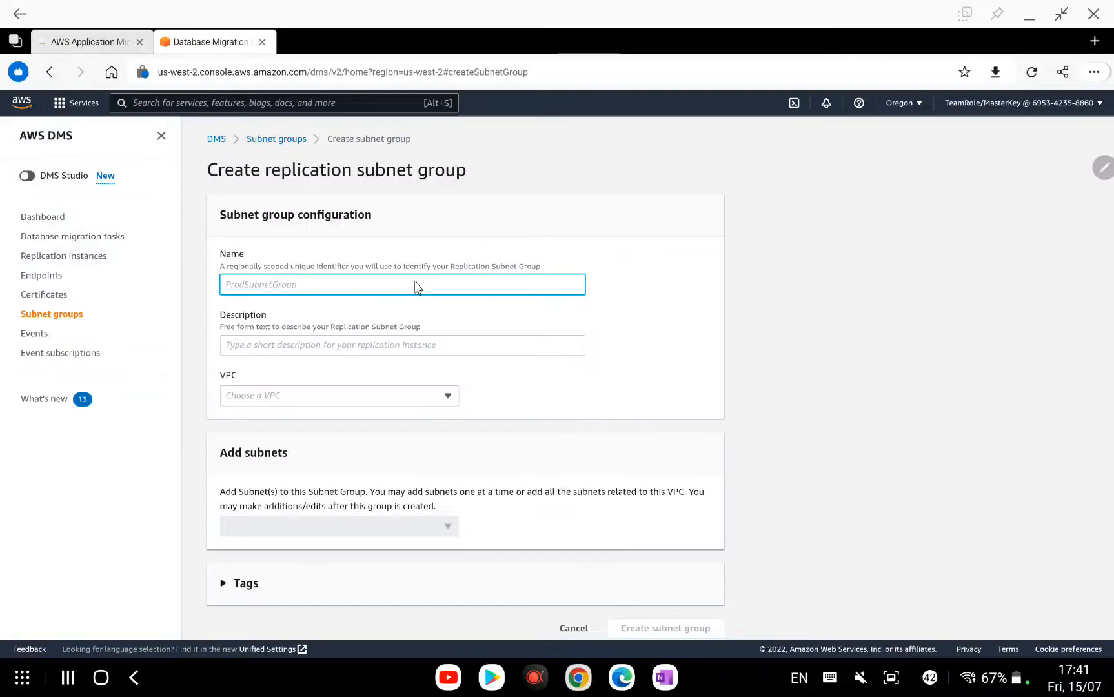
pyautogui.write('dsm')
pyautogui.press('BackSpace')
pyautogui.write('dms-subnet-group')
# Enter "Subnet group for dms" as the subnet group's description and assign it to TargetVPC
pyautogui.click(386, 348)
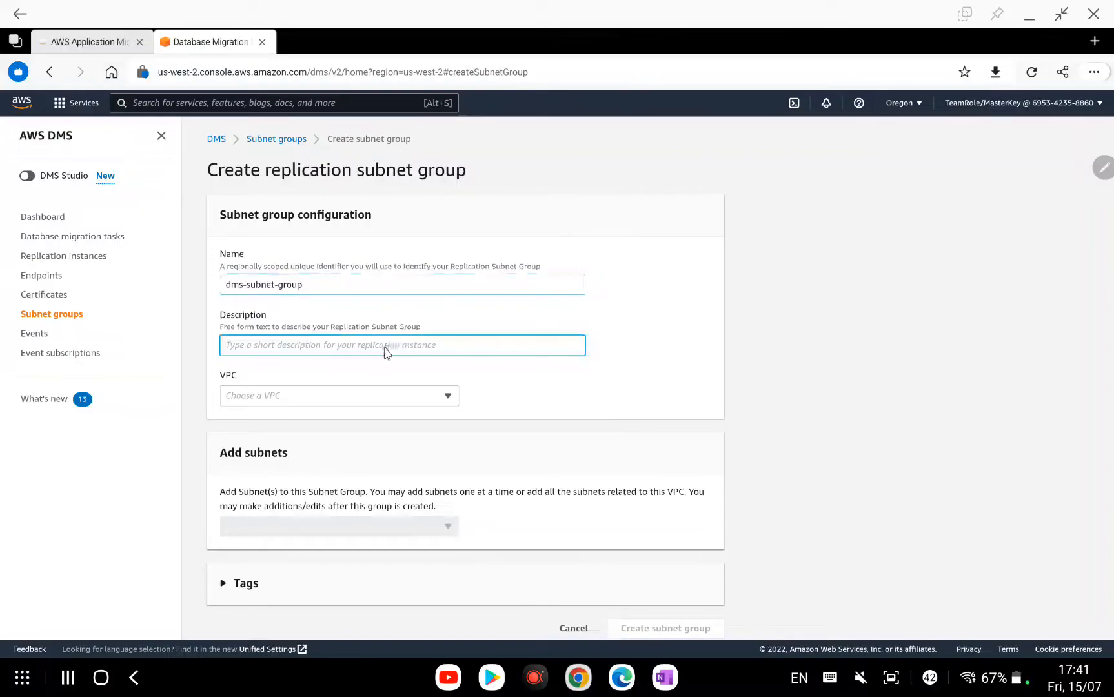
pyautogui.write('Subnet ')
pyautogui.write('gorup')
pyautogui.press('BackSpace')
pyautogui.press('BackSpace')
pyautogui.press('BackSpace')
pyautogui.press('BackSpace')
pyautogui.write('roup ')
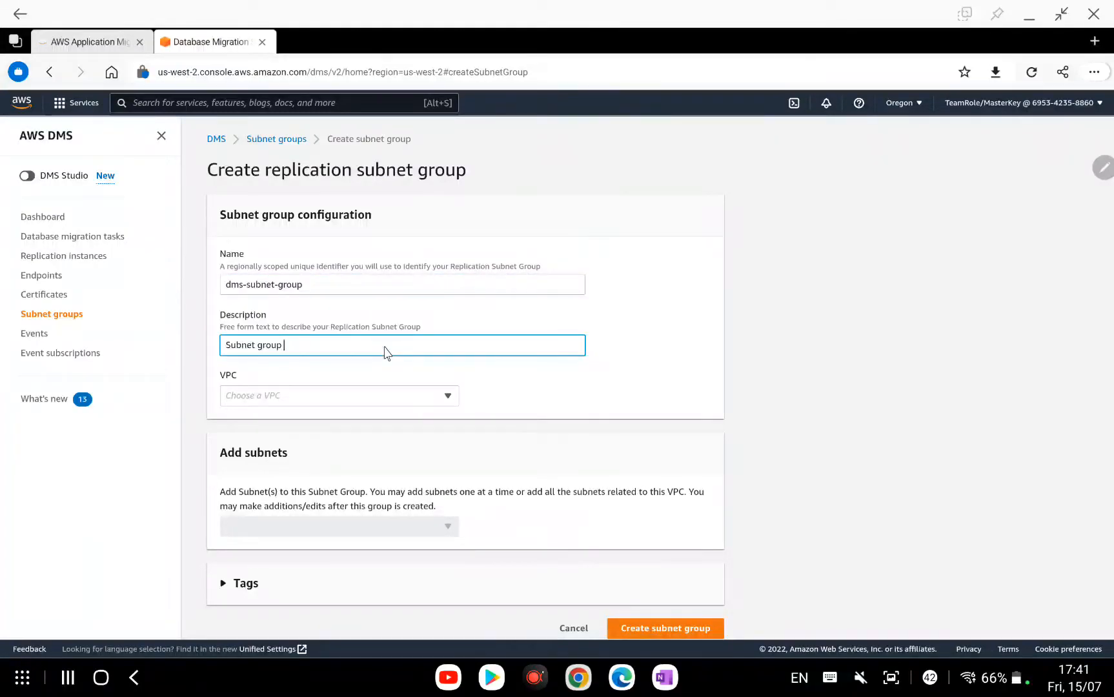
pyautogui.write('for dms')
pyautogui.click(326, 395)
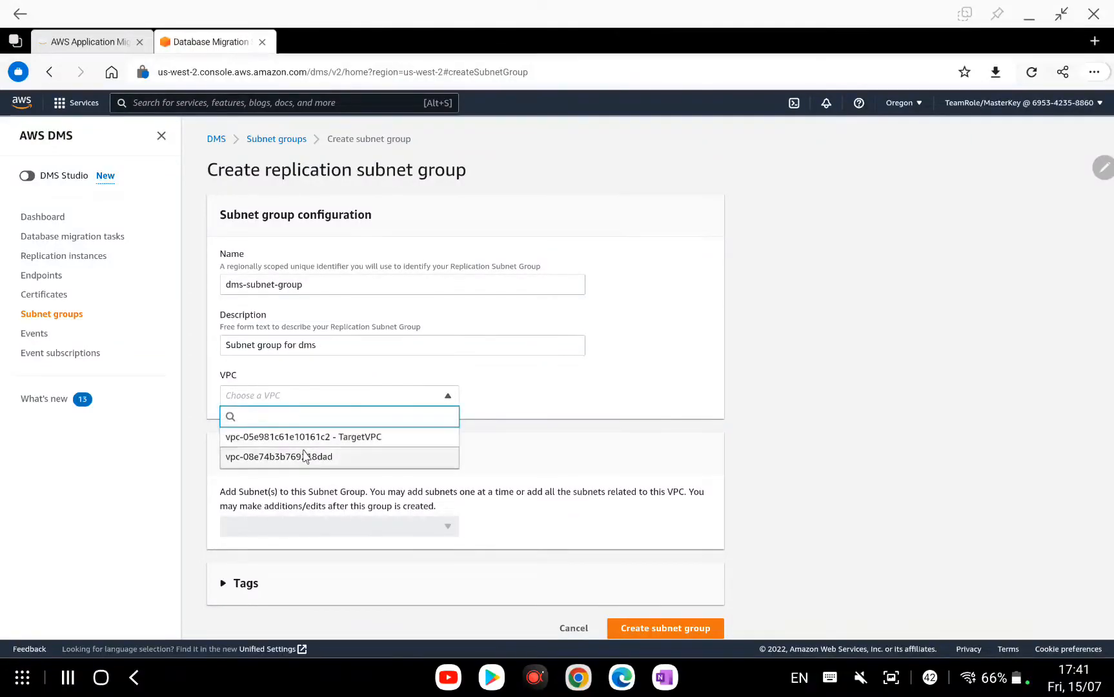
pyautogui.click(326, 437)
# Add the TargetVPC-public-a and TargetVPC-public-b subnets and create the subnet group
pyautogui.scroll(-1, 572, 398)
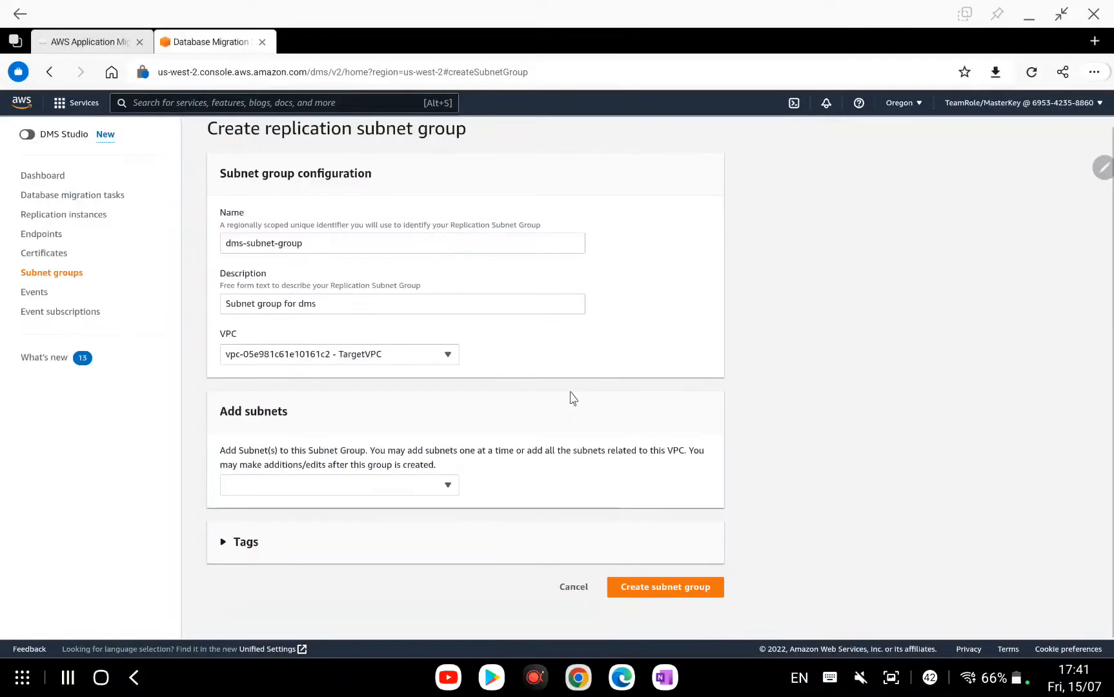
pyautogui.click(400, 485)
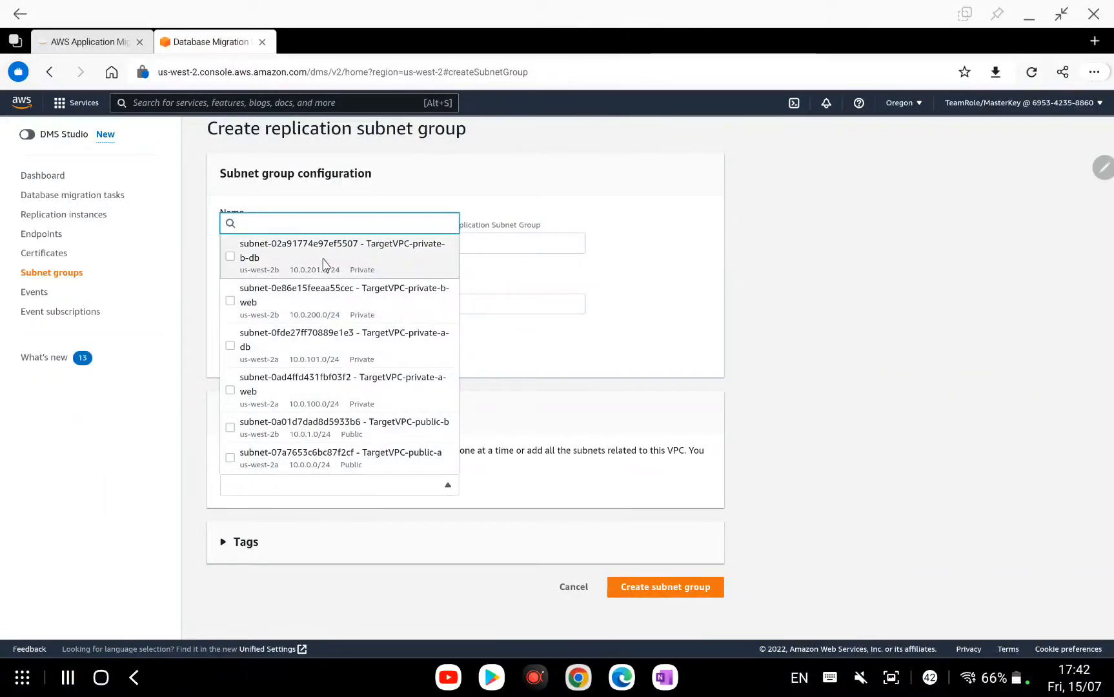
pyautogui.scroll(-1, 343, 315)
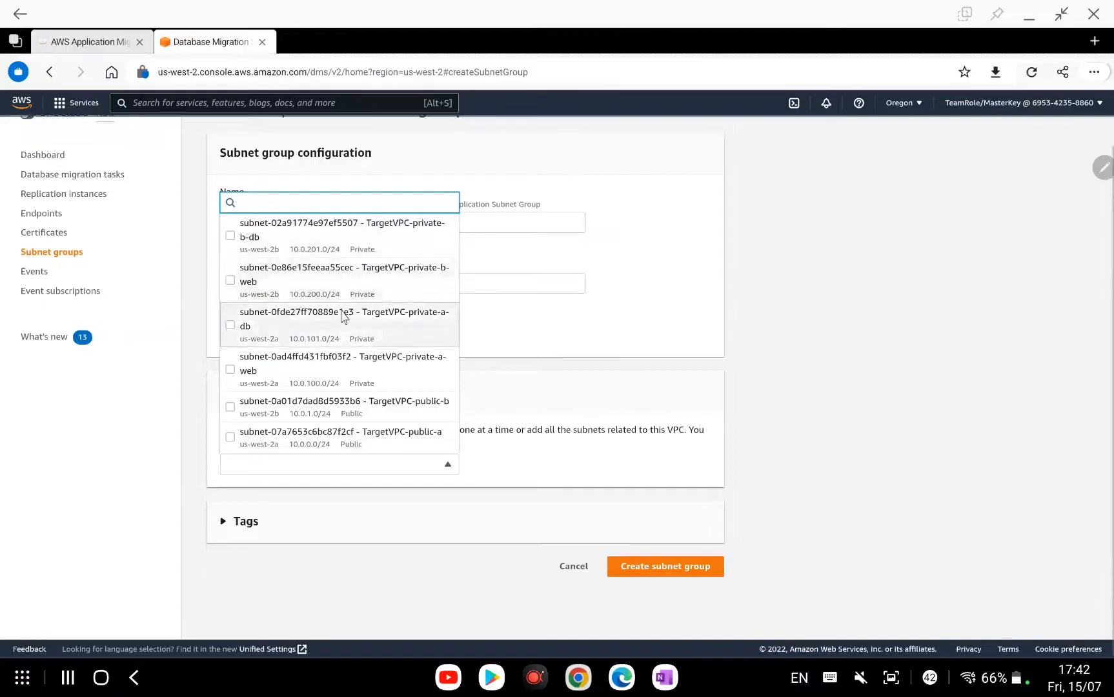
pyautogui.click(231, 438)
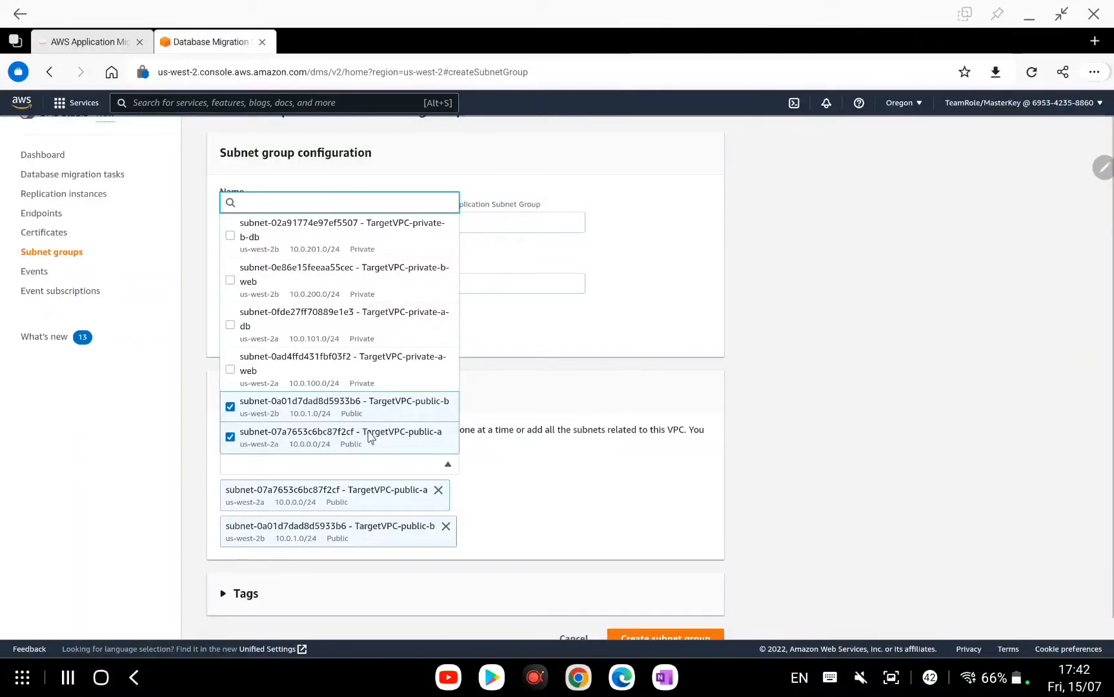
pyautogui.click(665, 678)
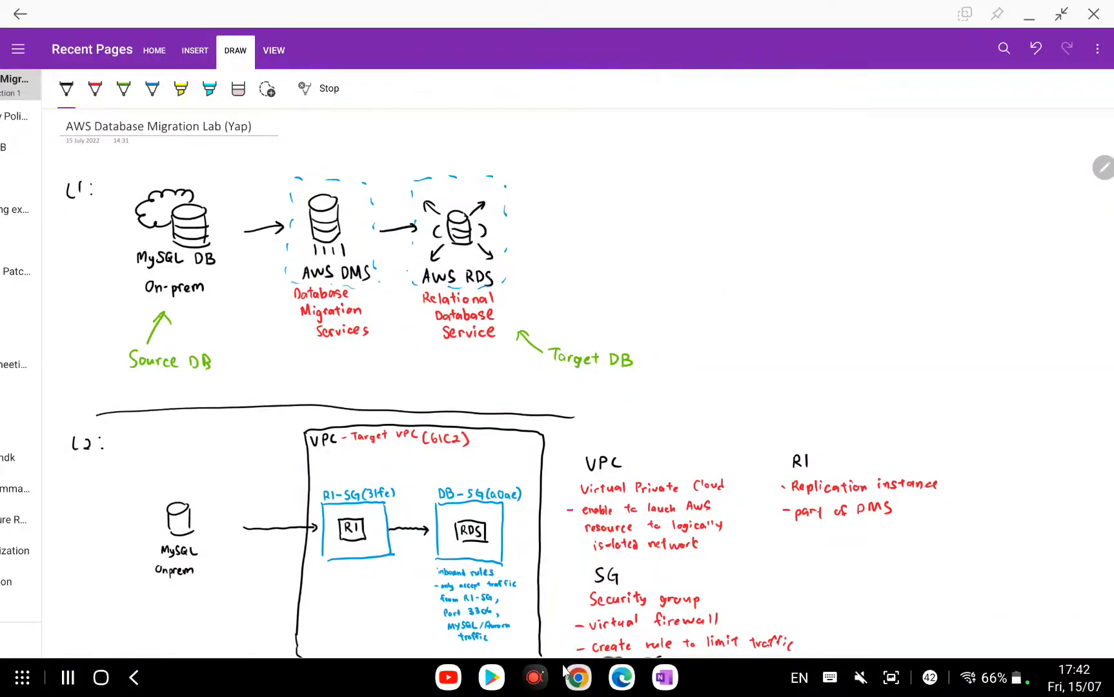
pyautogui.click(622, 678)
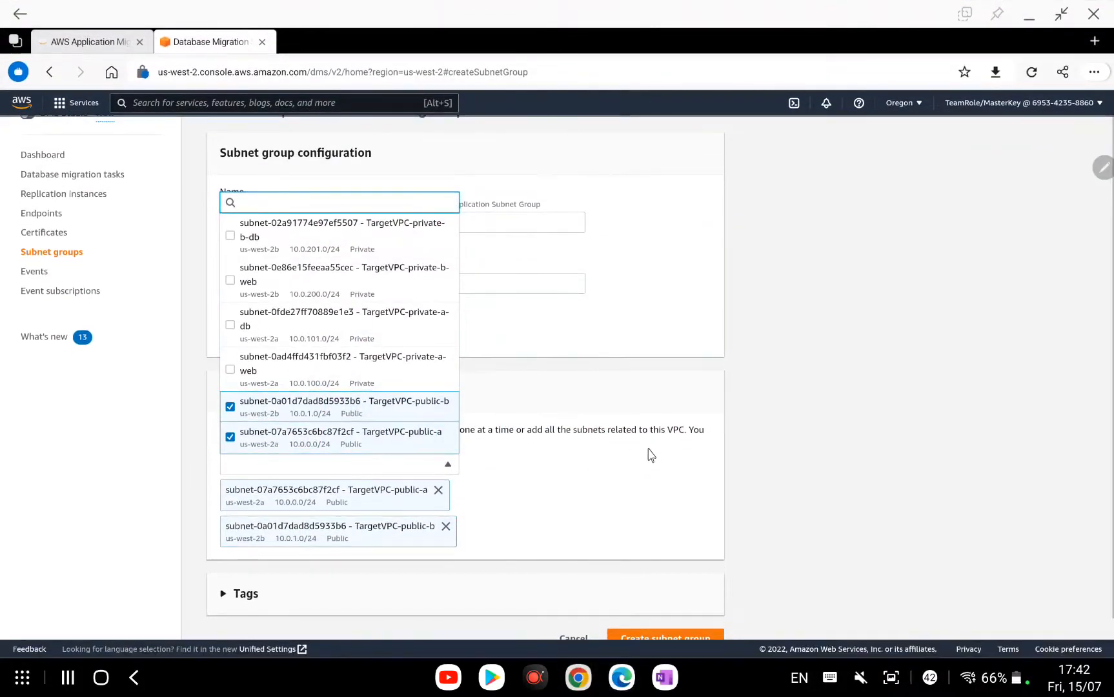
pyautogui.click(473, 485)
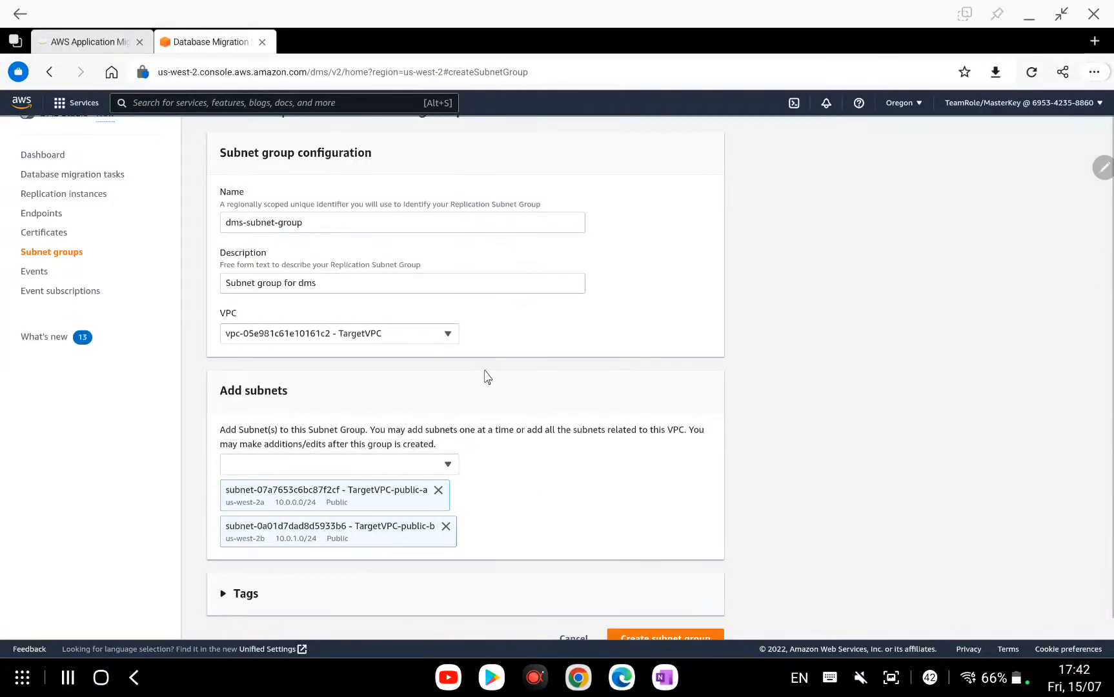
pyautogui.scroll(-1, 485, 379)
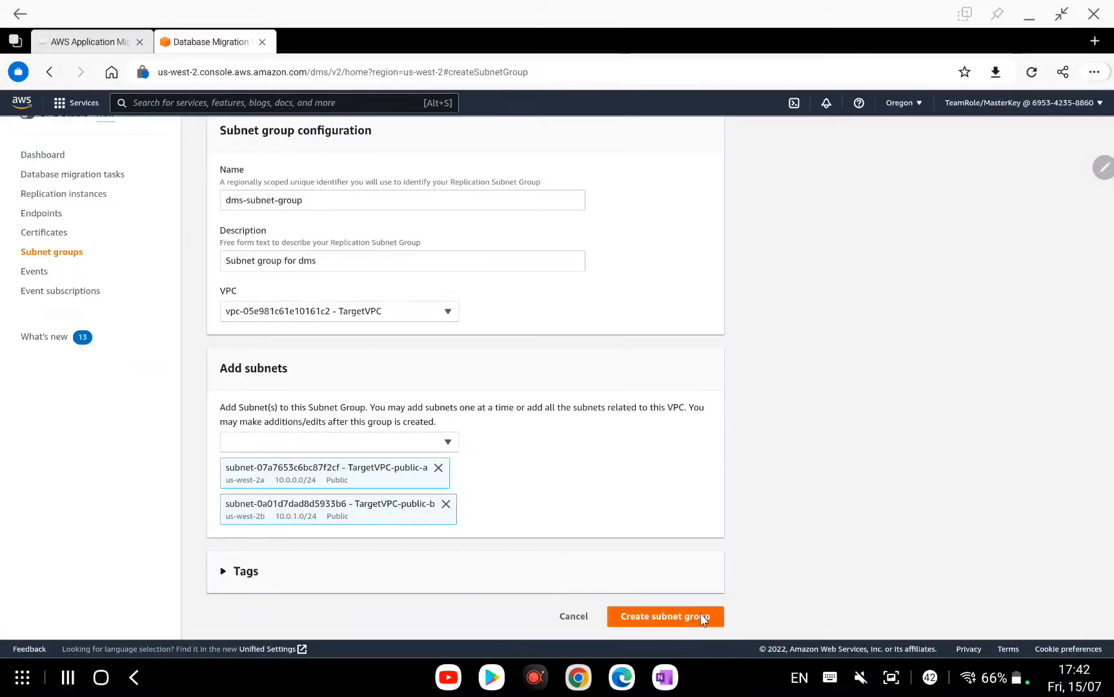
pyautogui.click(704, 616)
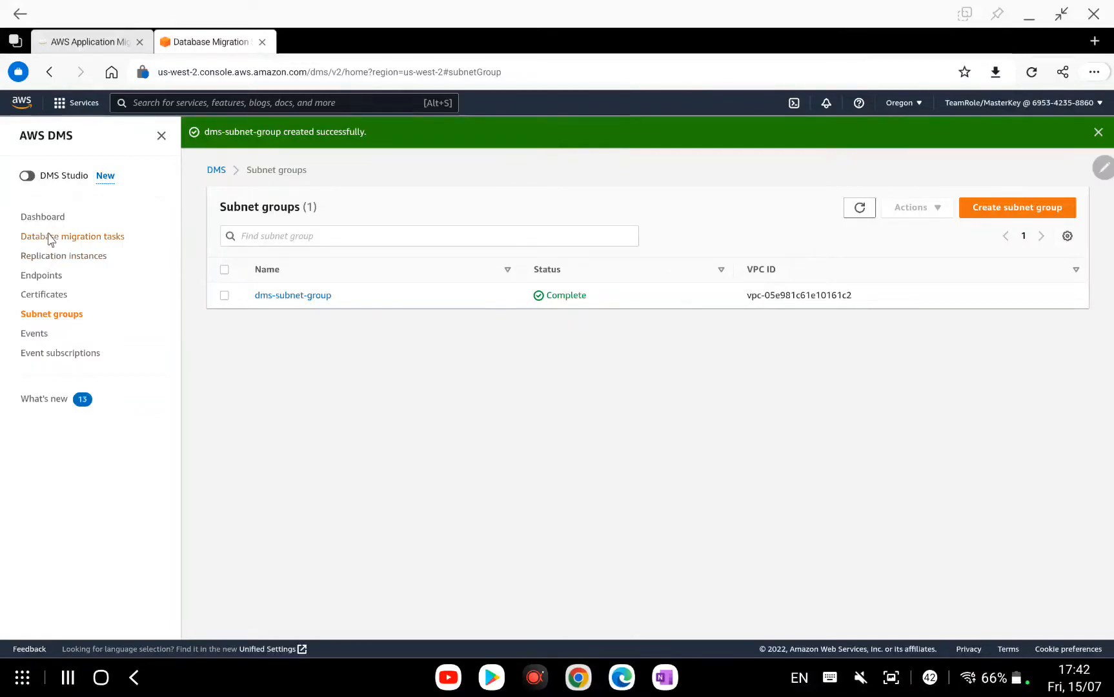
# Start a new DMS replication instance and name it replication-instance
pyautogui.click(52, 255)
pyautogui.click(995, 177)
pyautogui.click(497, 292)
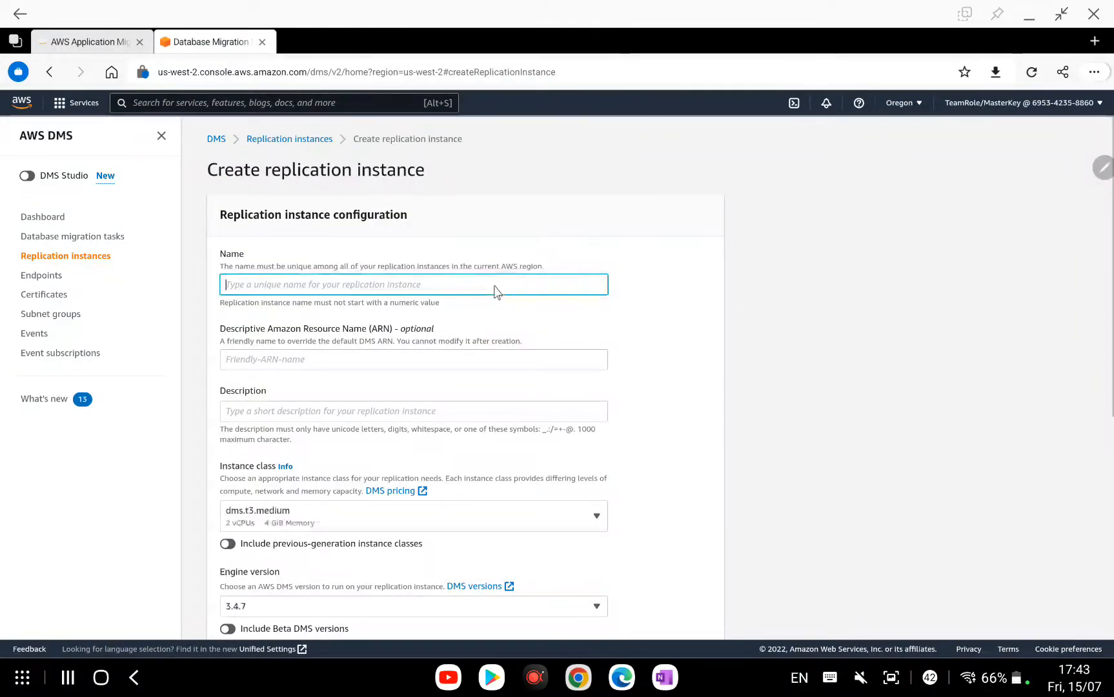
pyautogui.write('replica')
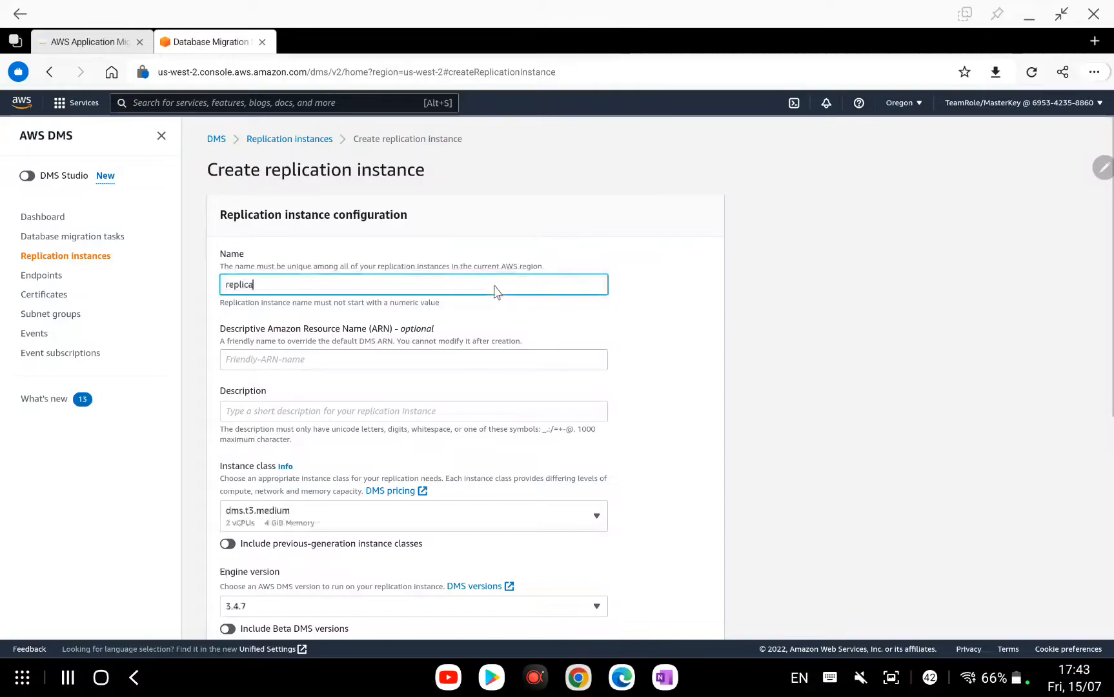
pyautogui.write('tion-instance')
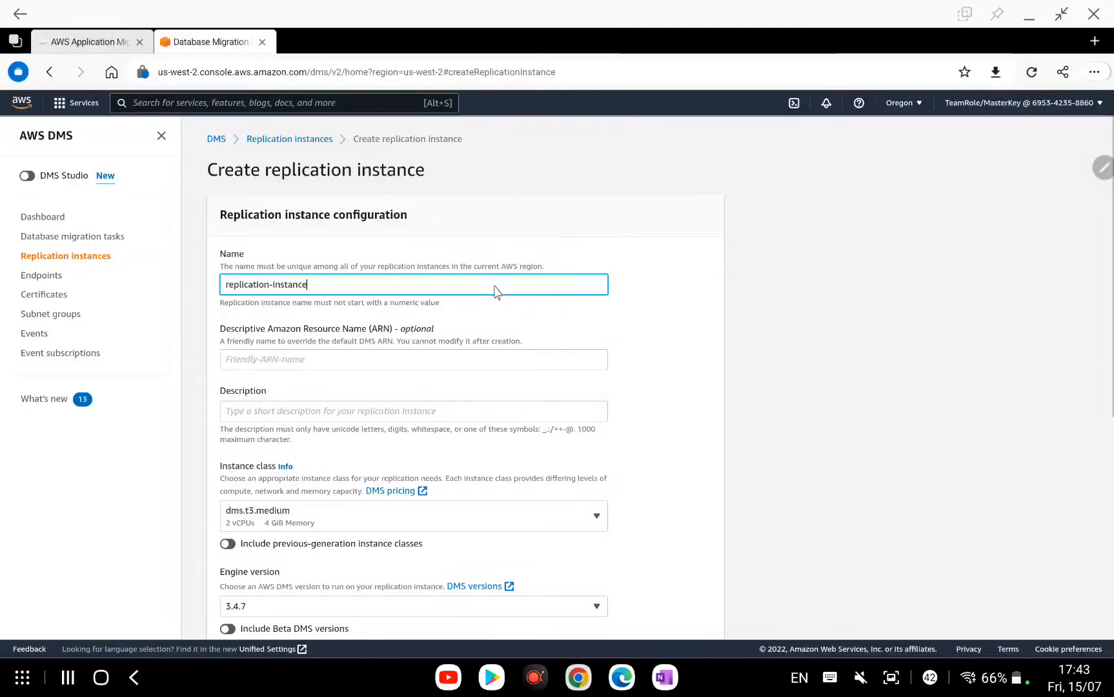
pyautogui.click(390, 363)
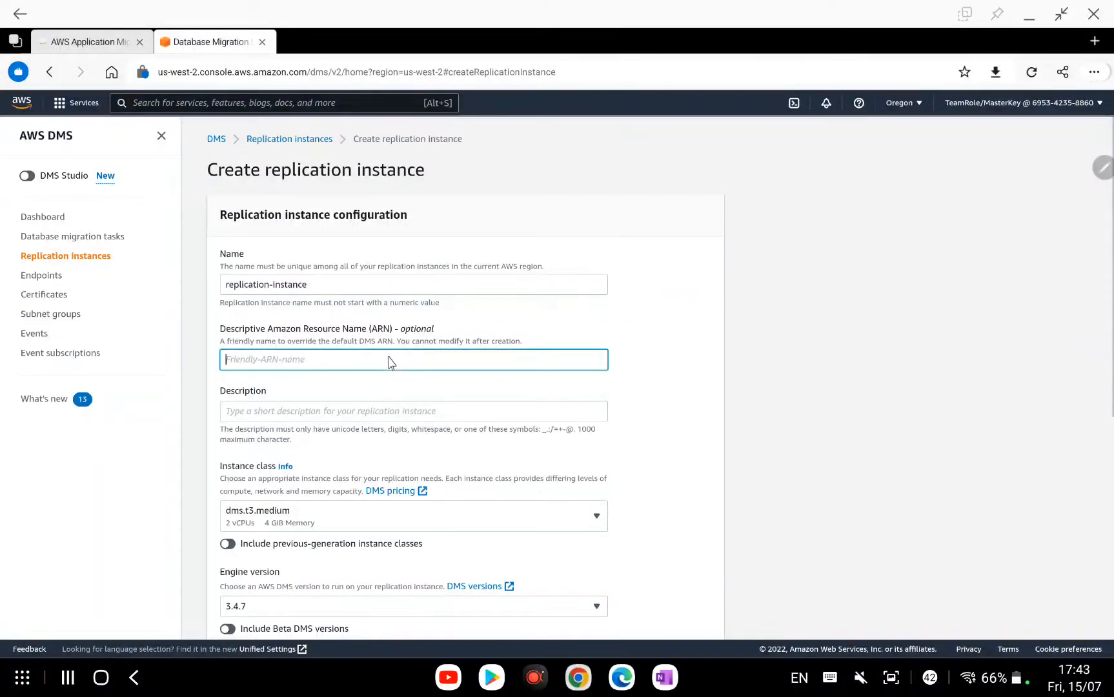
pyautogui.write('DMS')
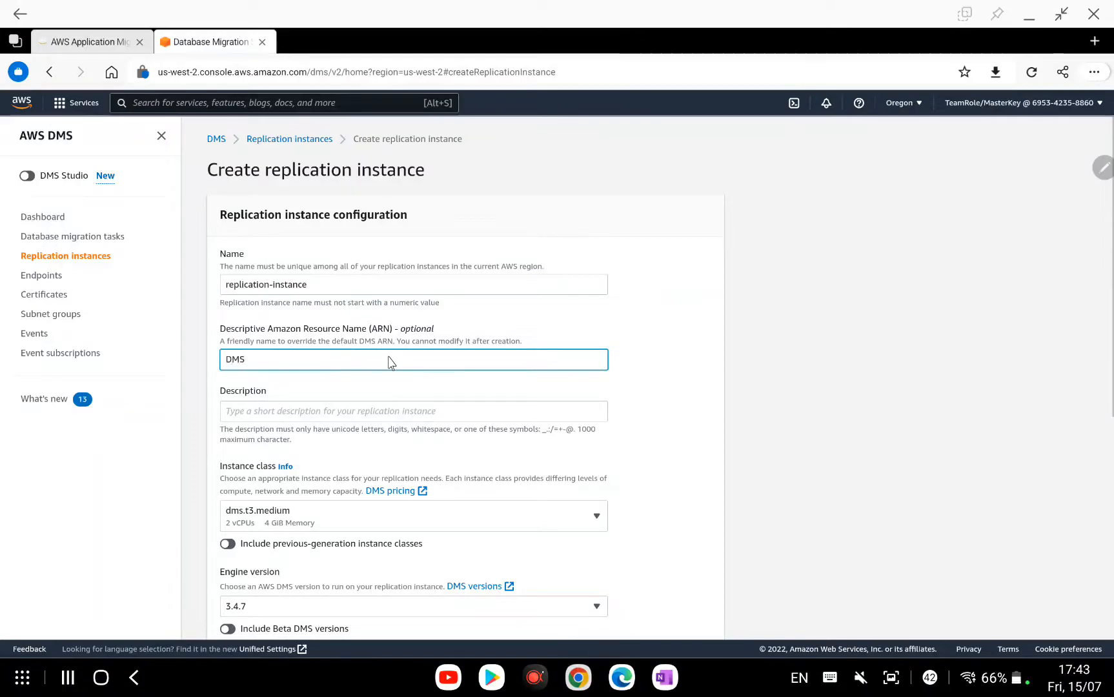
pyautogui.write(' R')
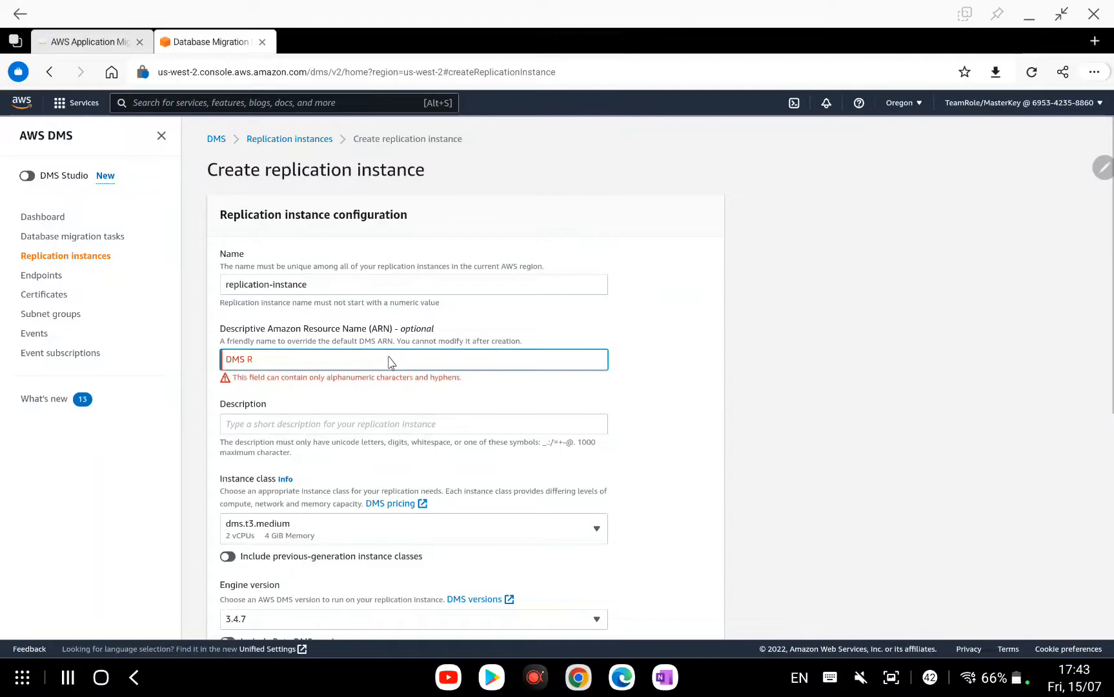
pyautogui.press('BackSpace')
pyautogui.press('BackSpace')
pyautogui.press('BackSpace')
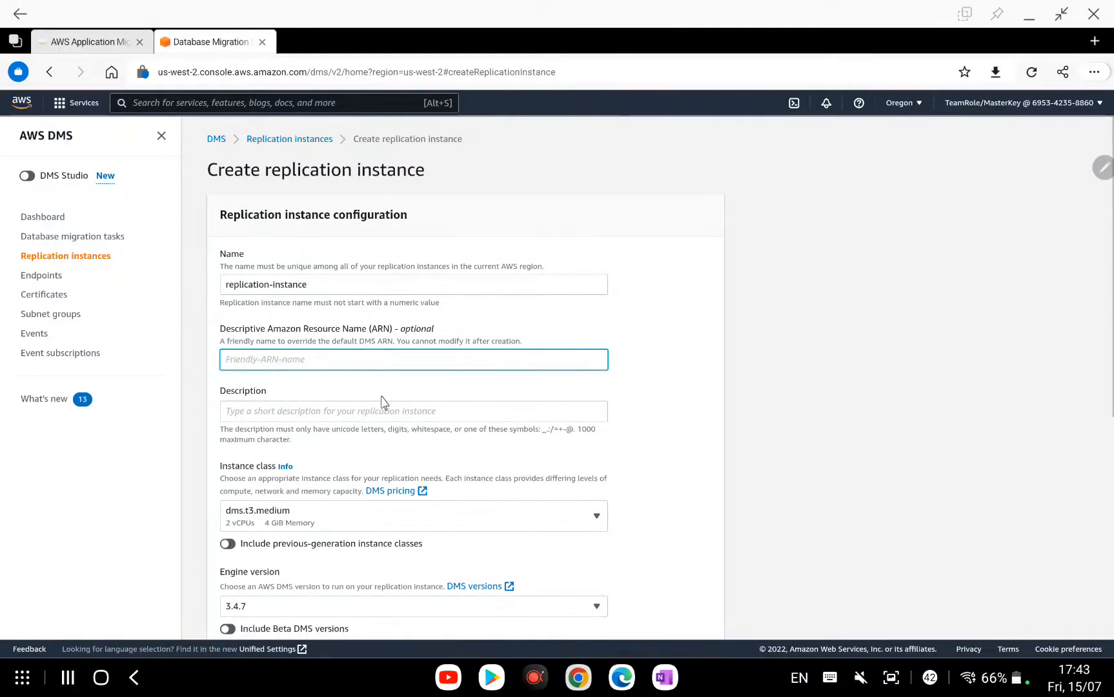
# Describe the replication instance as "DMS RI" and choose engine version 3.4.6
pyautogui.click(321, 413)
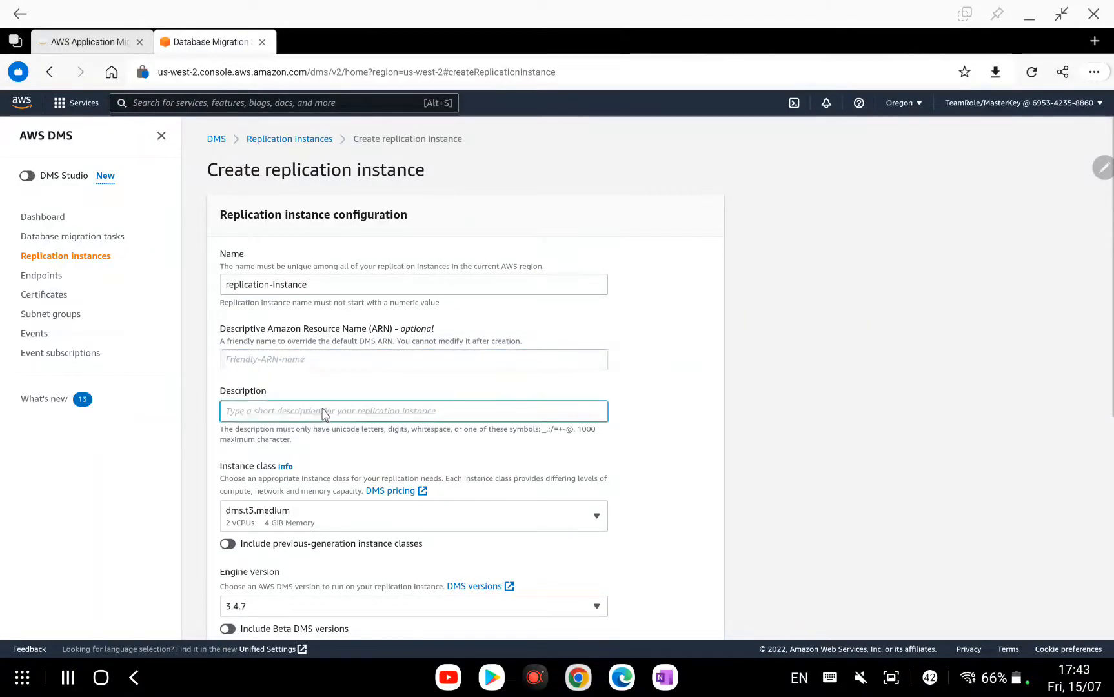
pyautogui.write('DMS RI')
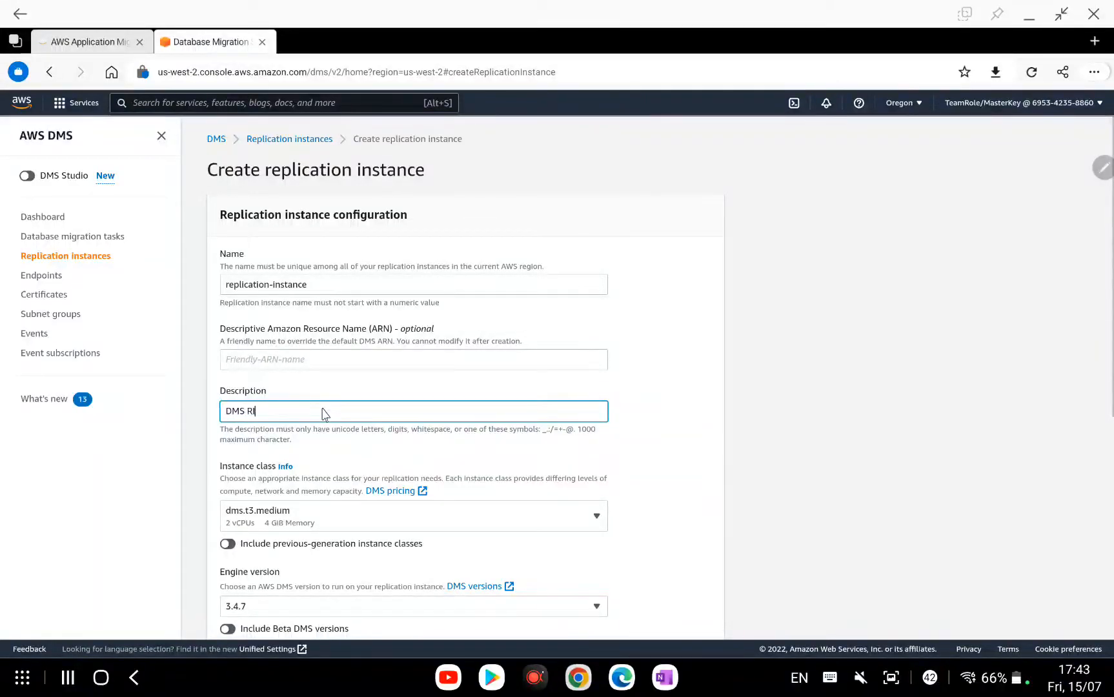
pyautogui.click(639, 439)
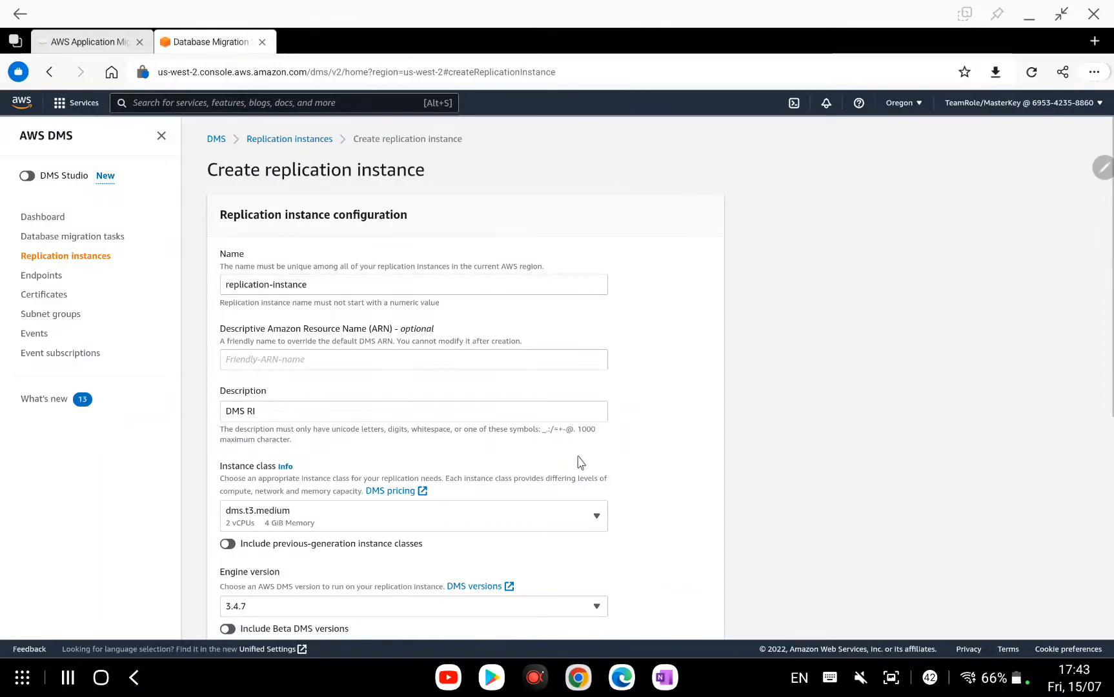
pyautogui.scroll(-1, 580, 461)
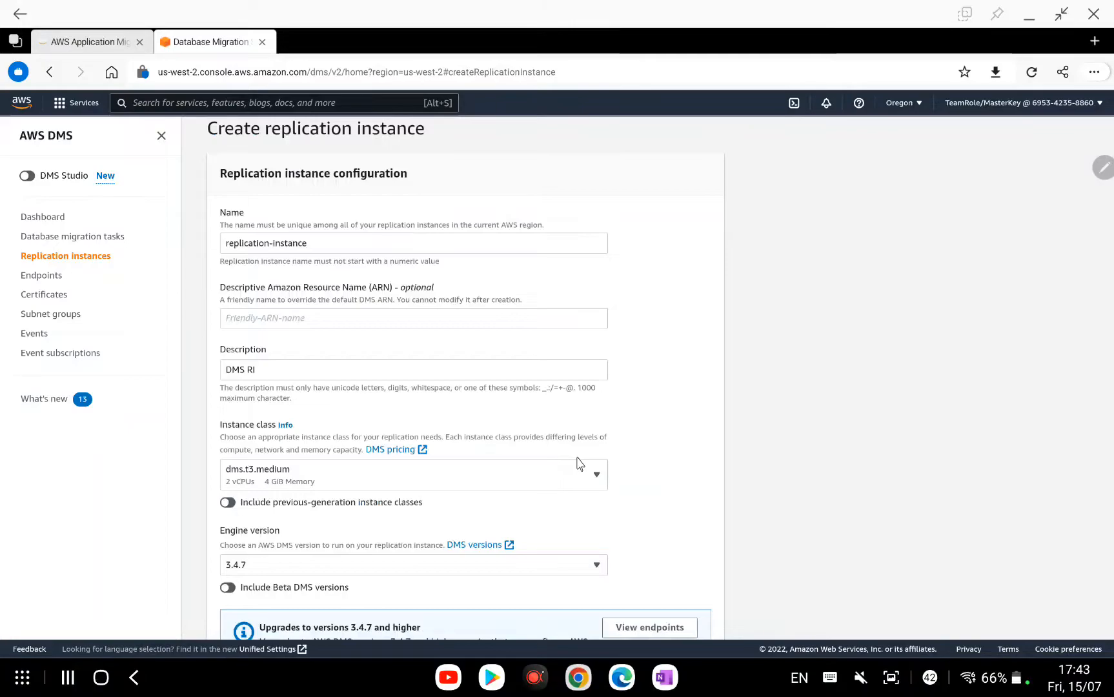
pyautogui.scroll(-2, 579, 463)
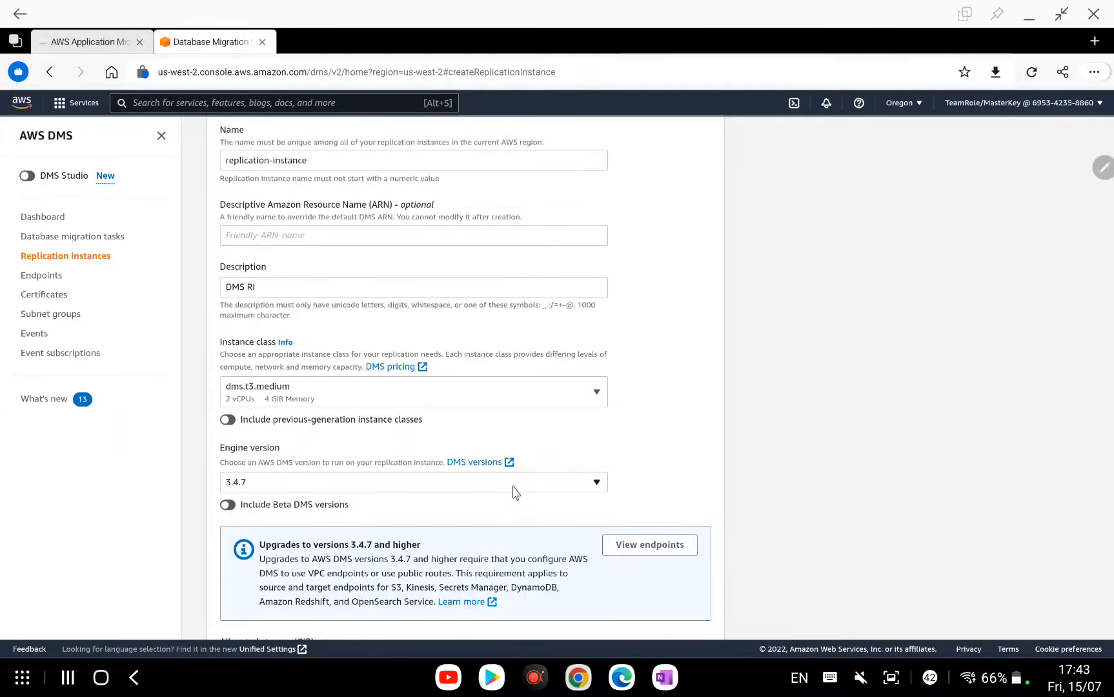
pyautogui.click(514, 492)
pyautogui.click(432, 522)
# Place the replication instance in TargetVPC and set Multi AZ to Dev or test workload (Single-AZ)
pyautogui.scroll(-2, 736, 437)
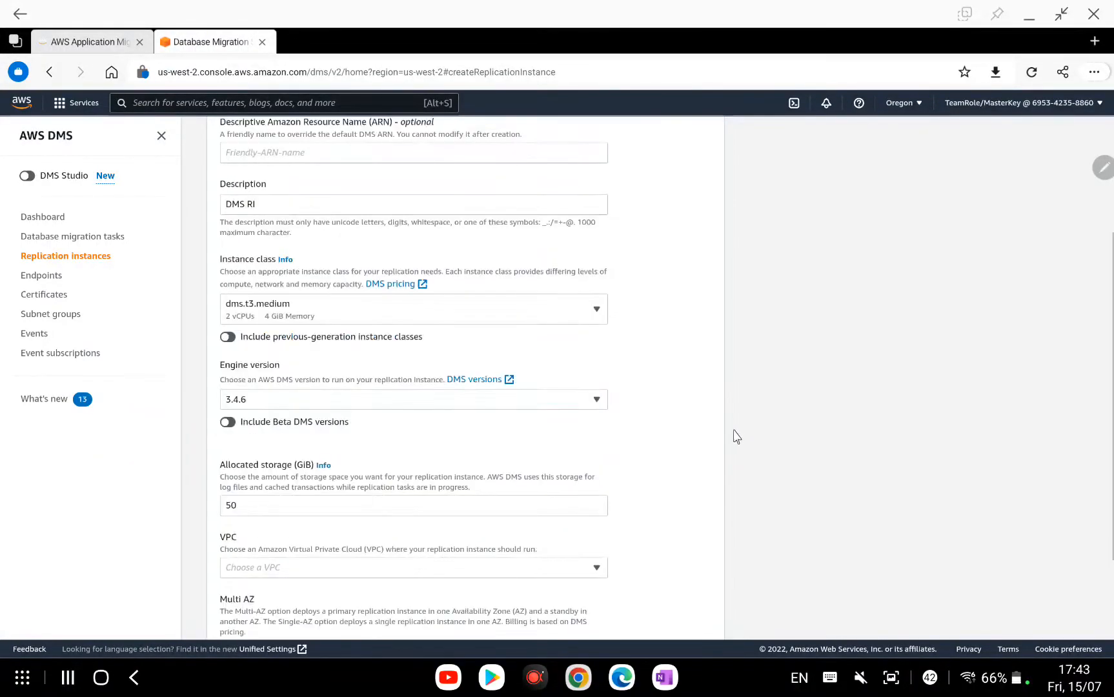
pyautogui.scroll(-3, 373, 465)
pyautogui.click(362, 444)
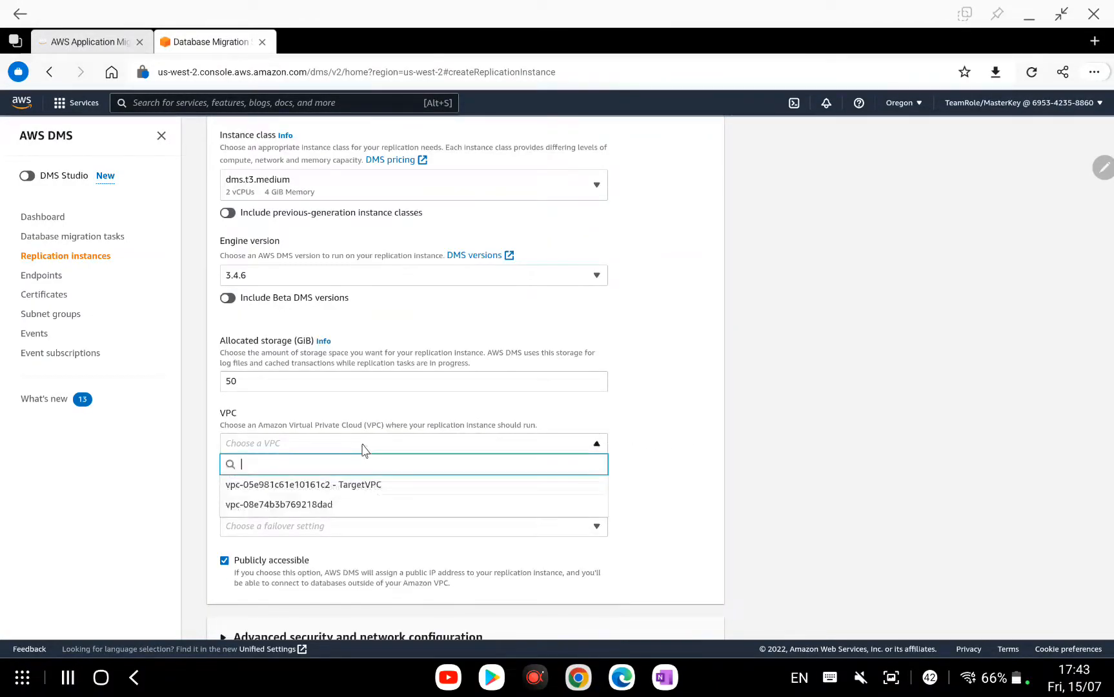
pyautogui.click(341, 485)
pyautogui.scroll(-1, 643, 476)
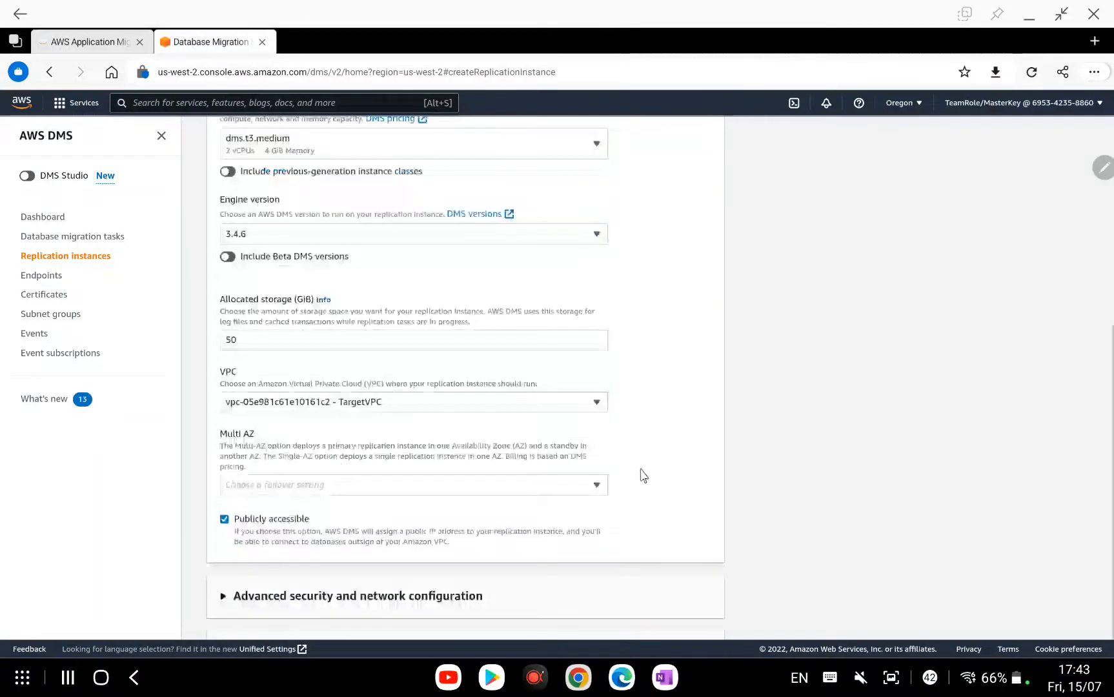
pyautogui.click(552, 490)
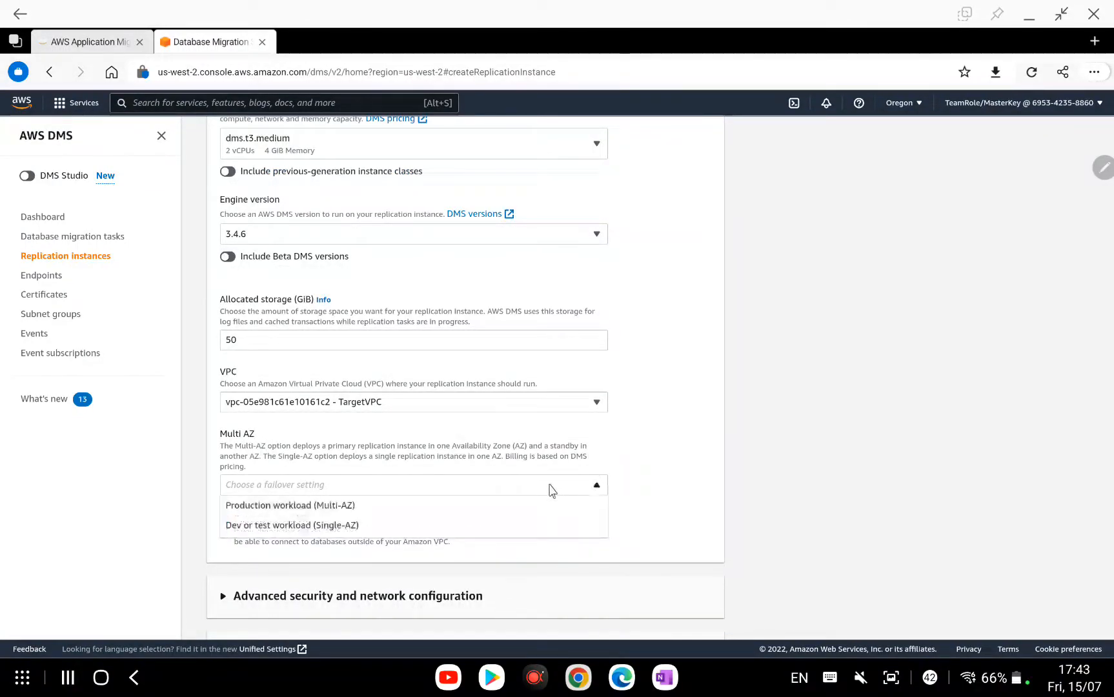
pyautogui.click(459, 525)
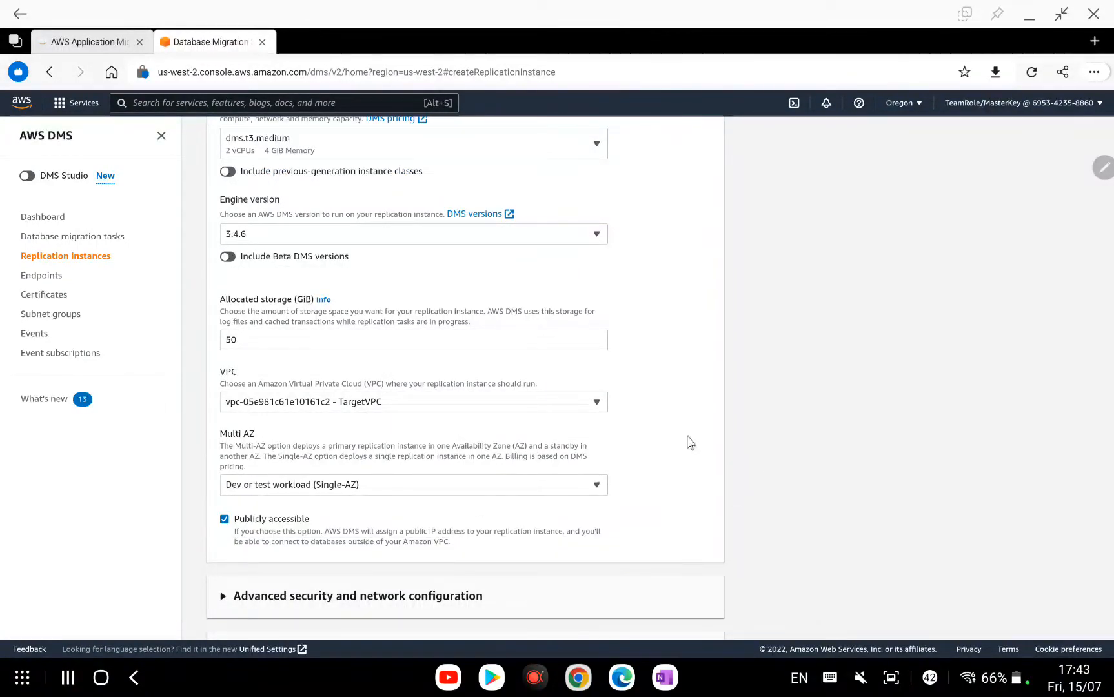
# Expand the advanced security and network configuration and set the availability zone to us-west-2a
pyautogui.scroll(-2, 690, 442)
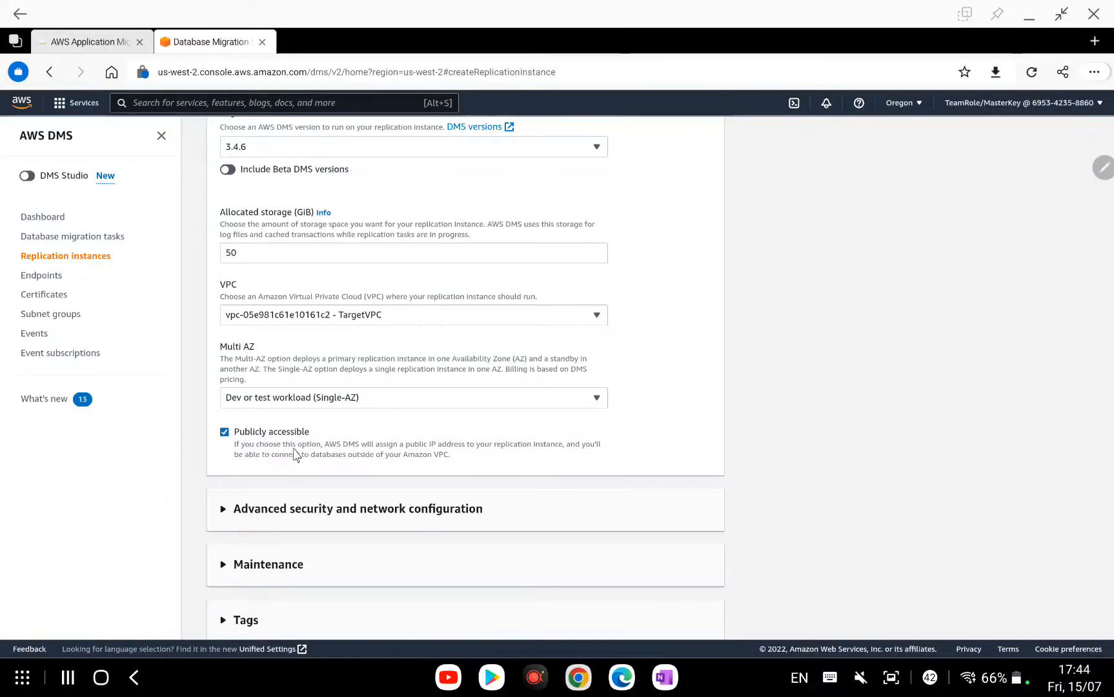
pyautogui.scroll(-1, 295, 455)
pyautogui.click(224, 447)
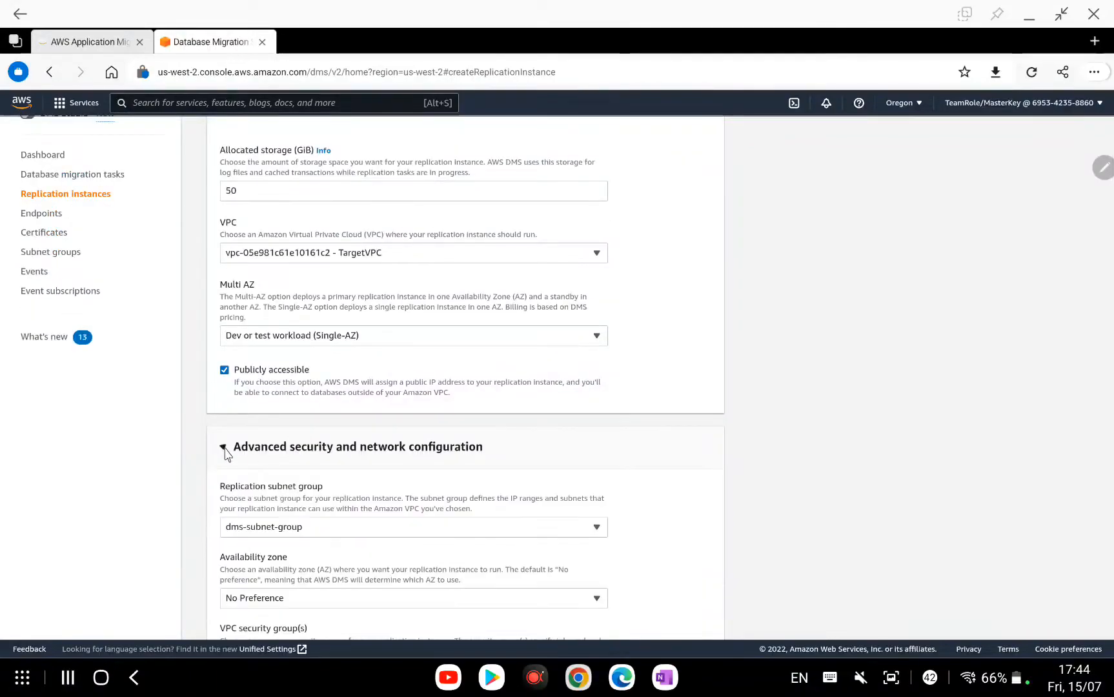
pyautogui.scroll(-1, 443, 413)
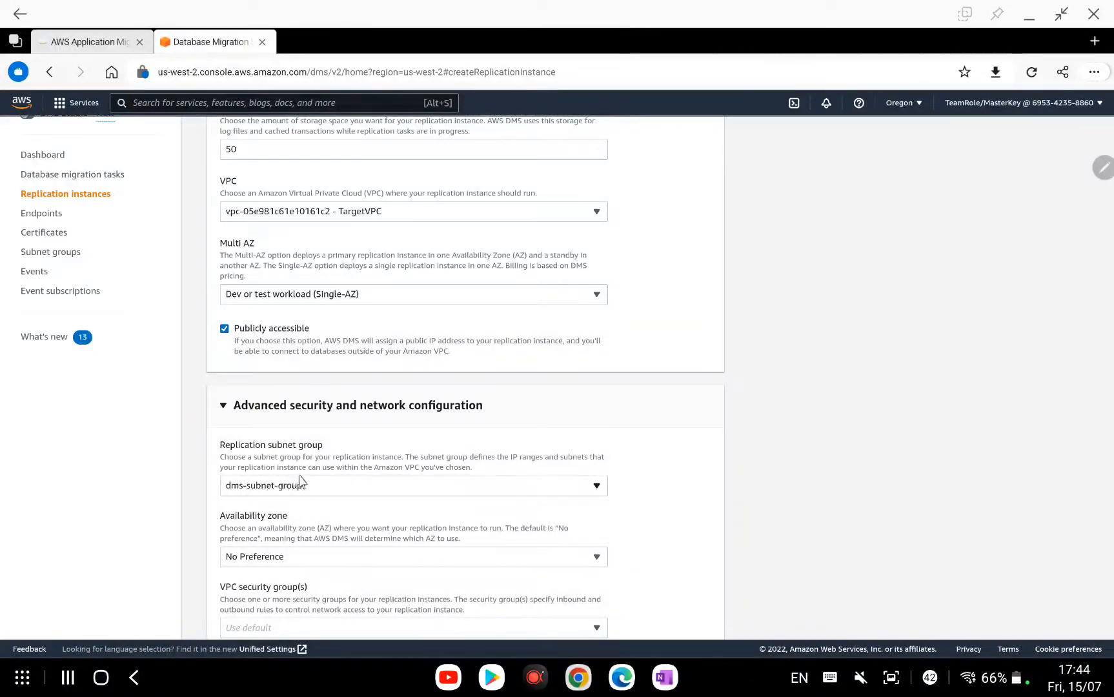
pyautogui.scroll(-1, 322, 450)
pyautogui.click(317, 519)
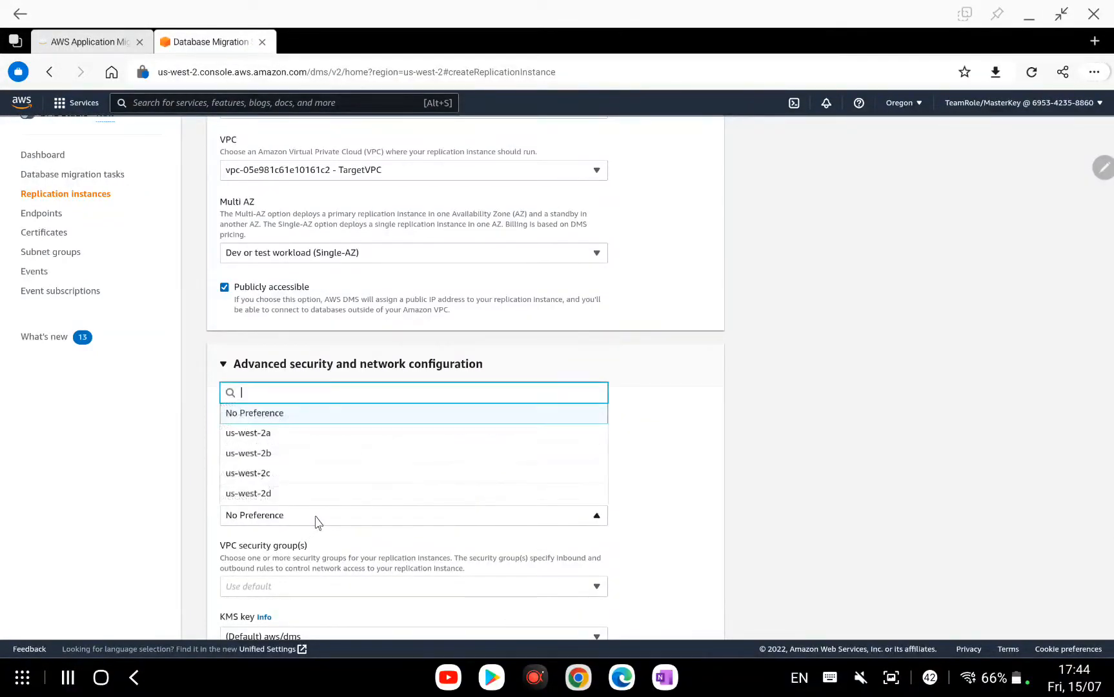
pyautogui.click(292, 436)
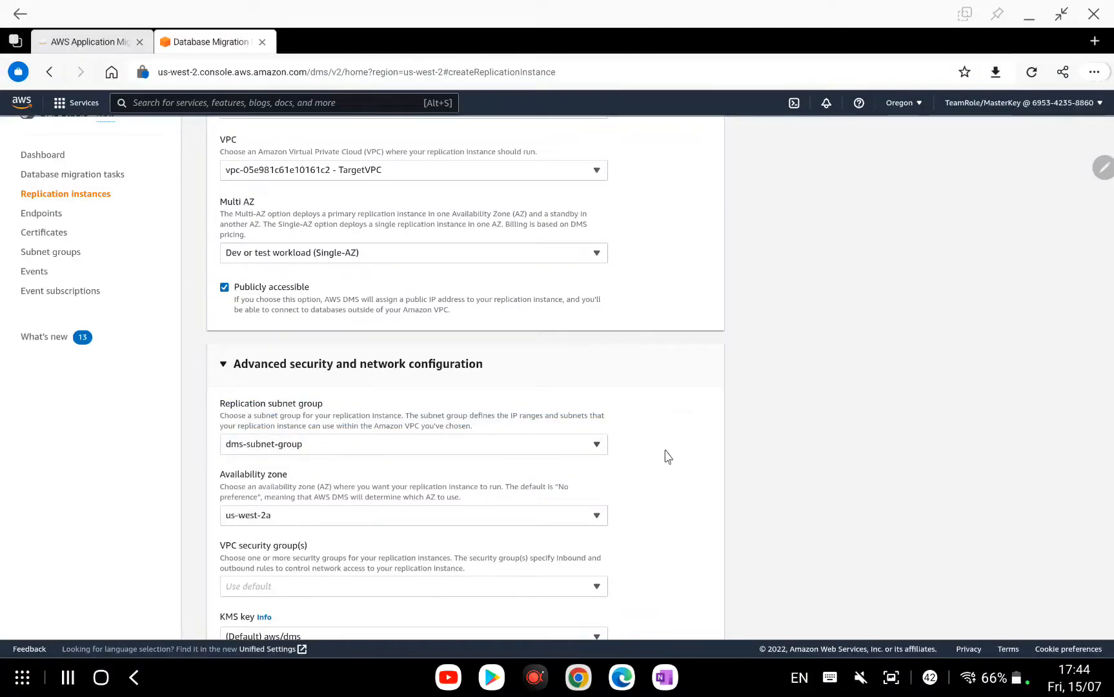
# Assign the RI-SG security group to the replication instance in place of the default
pyautogui.scroll(-1, 666, 457)
pyautogui.click(319, 545)
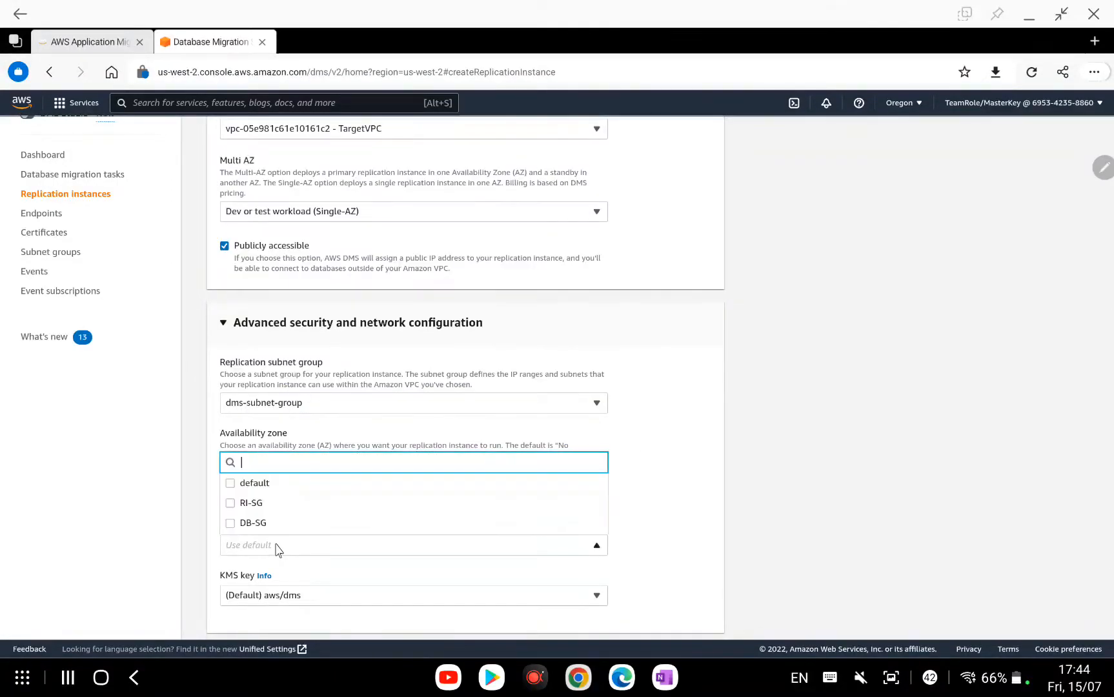
pyautogui.click(281, 505)
pyautogui.click(648, 494)
# Create the replication instance with the configured settings and stay on the list of replication instances
pyautogui.scroll(-3, 651, 495)
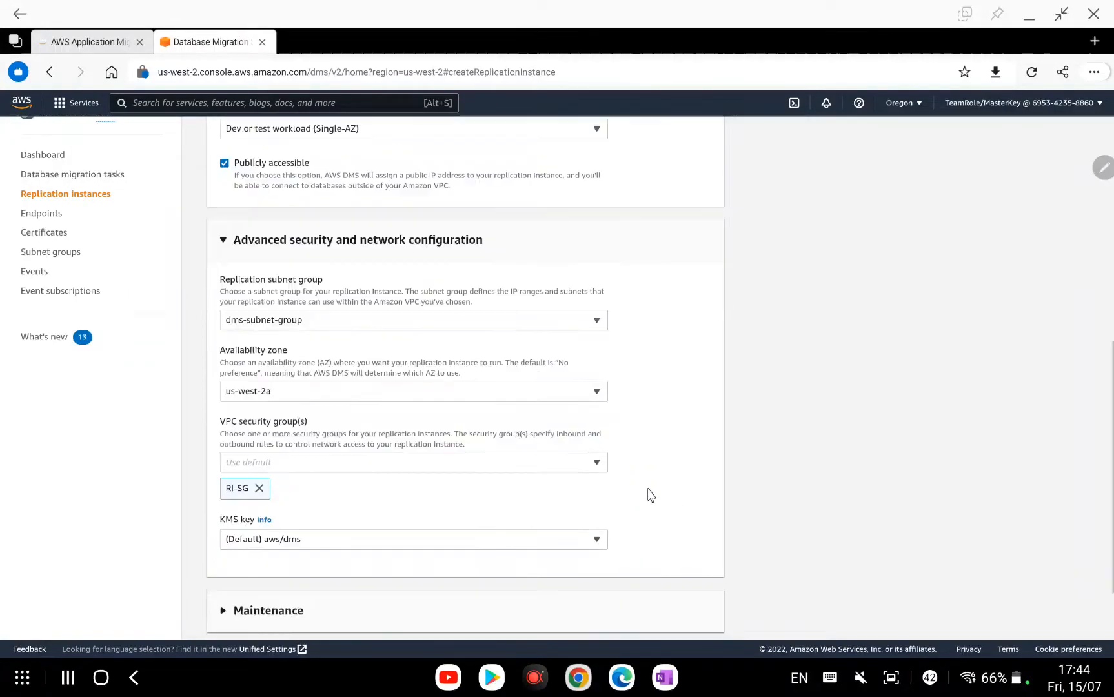
pyautogui.scroll(-1, 651, 495)
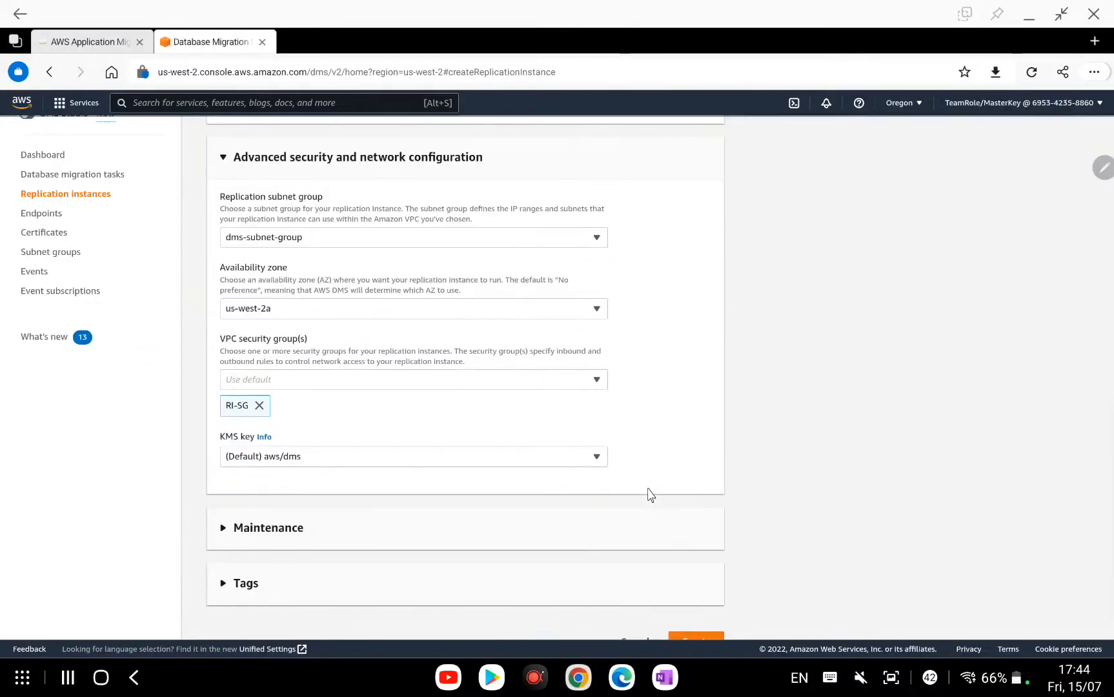
pyautogui.scroll(-1, 571, 488)
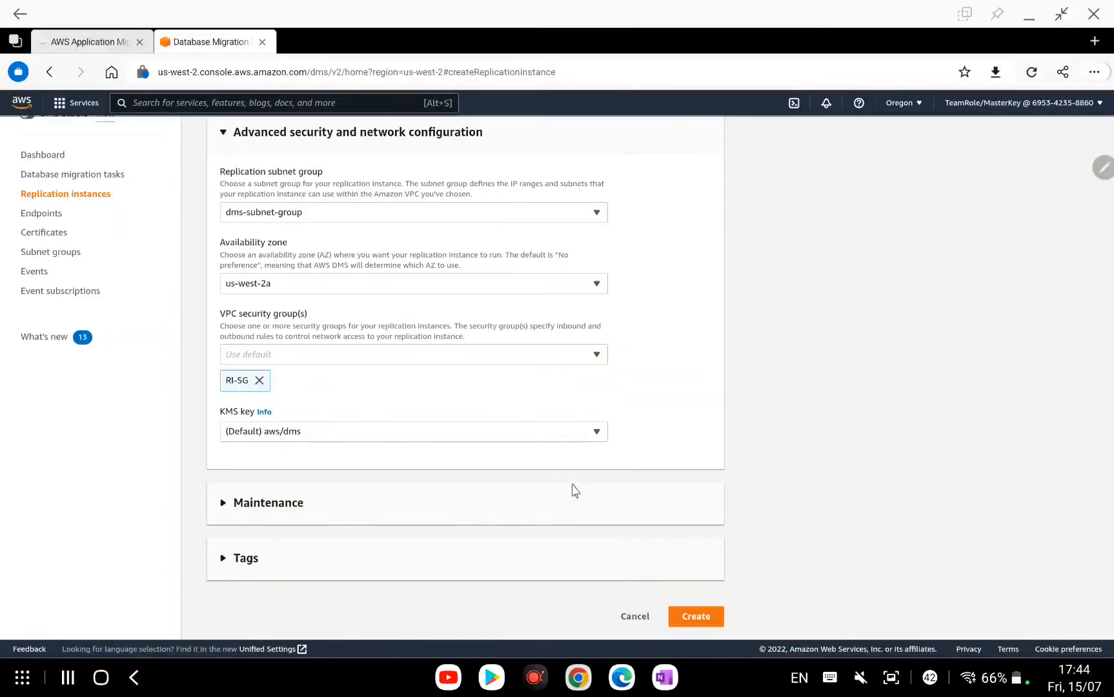
pyautogui.click(689, 614)
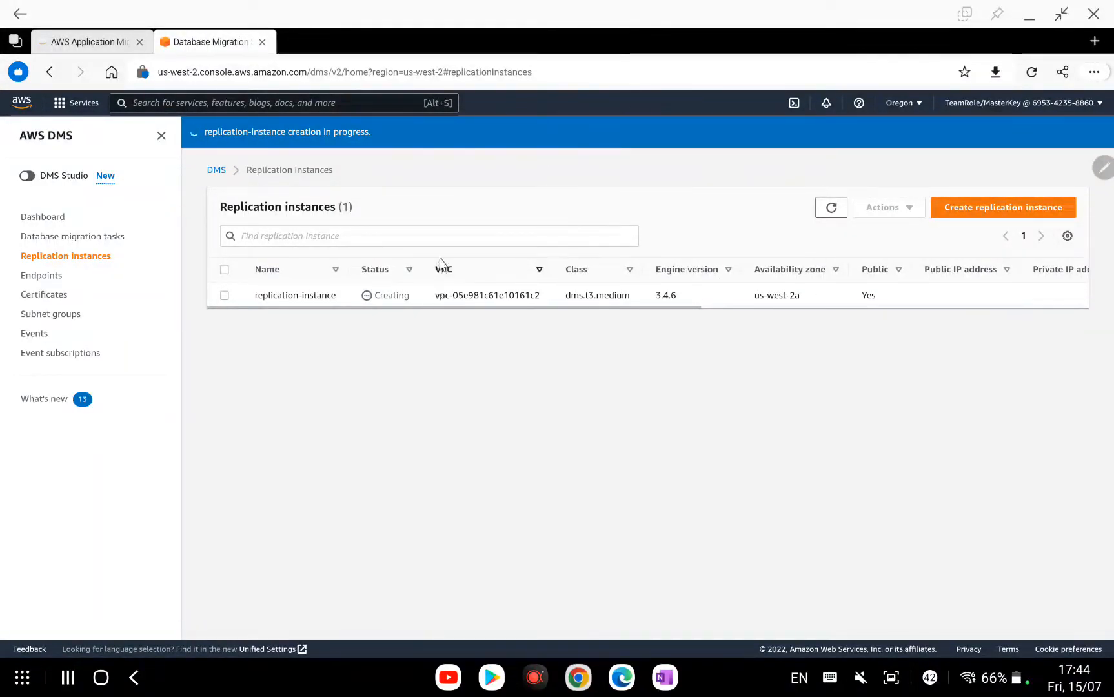
pyautogui.click(51, 275)
pyautogui.click(62, 258)
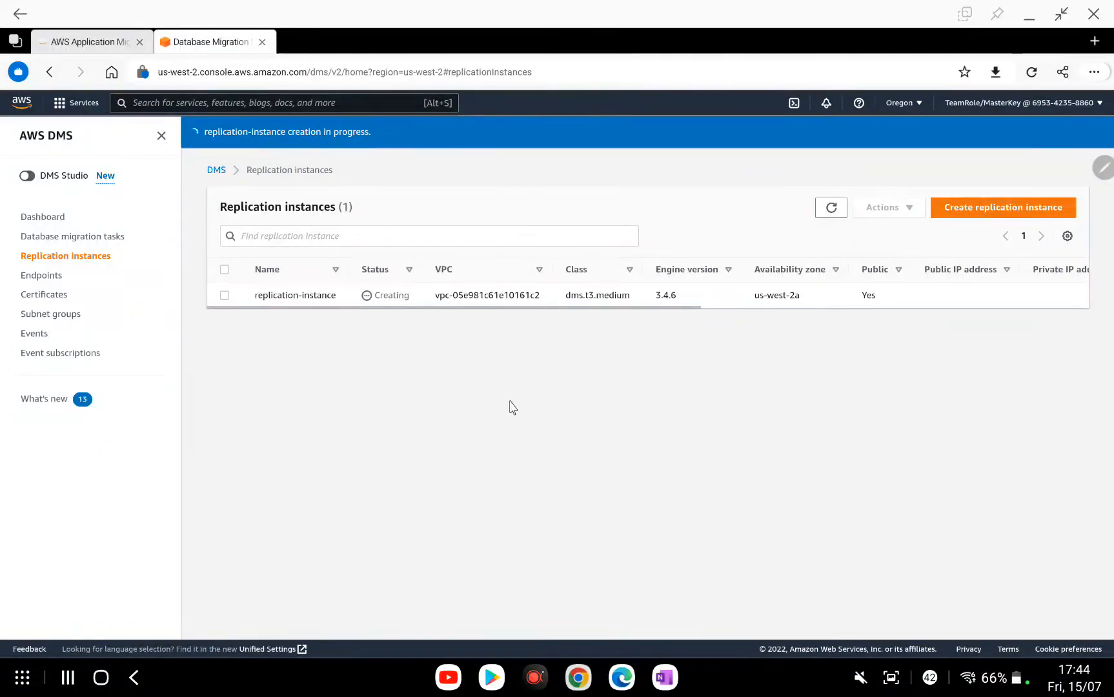
# Switch to OneNote and label the L4 diagram's outer box "VPC - Target VPC" and its blue box "DMS-subnet-group"
pyautogui.hotkey('alt', 'Tab')
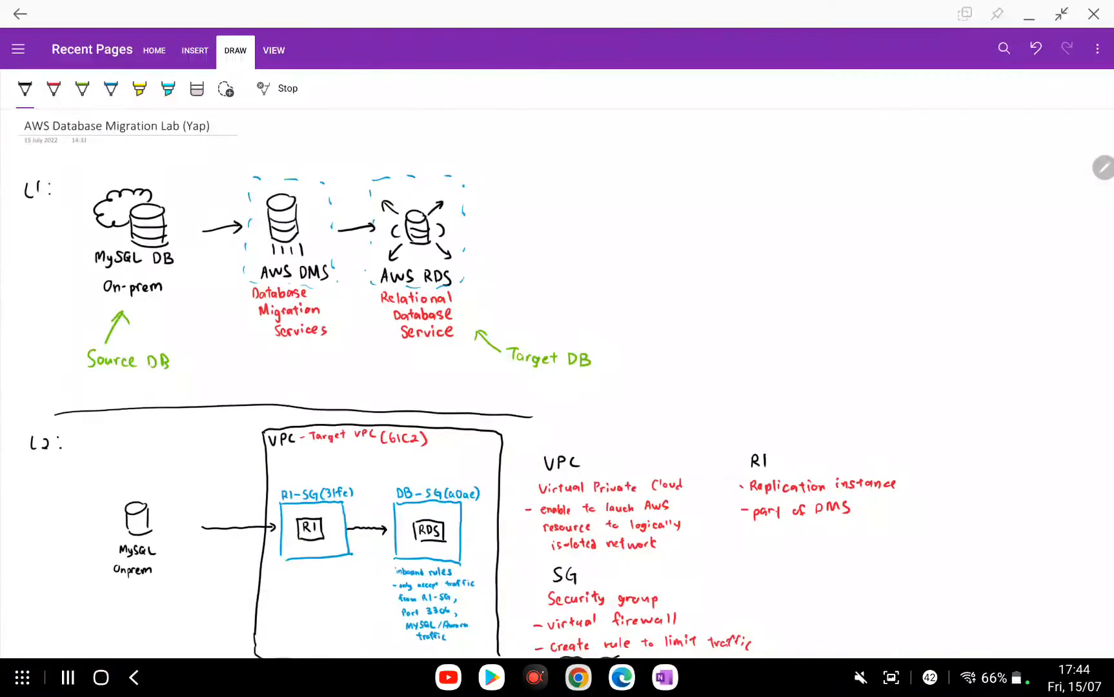
pyautogui.scroll(-10, 557, 383)
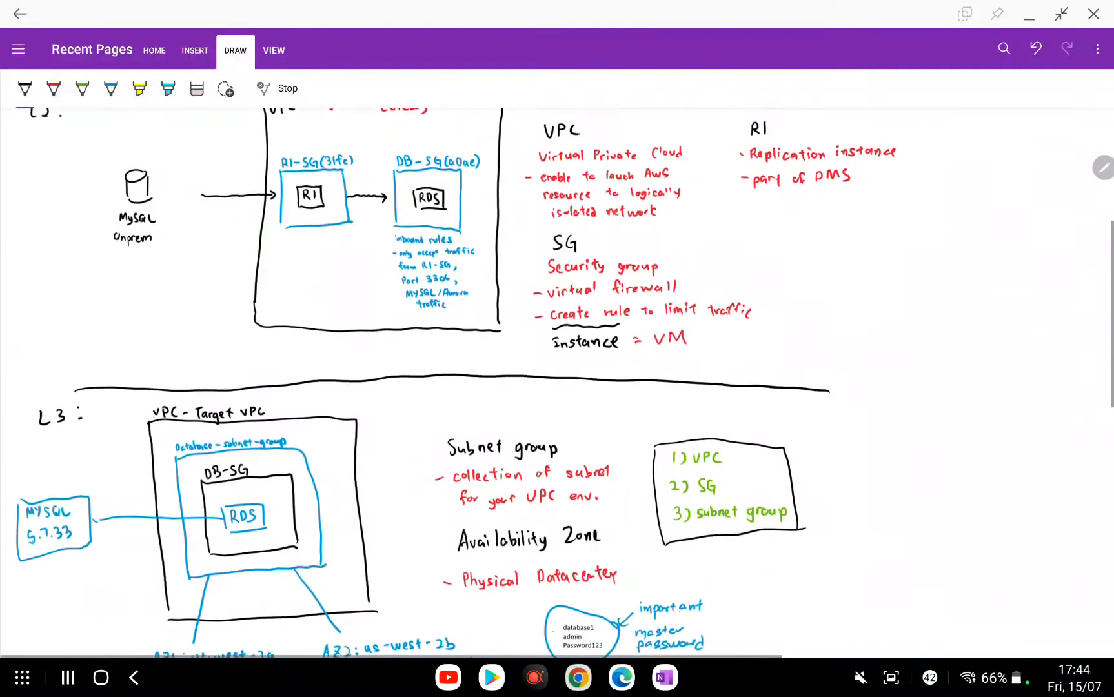
pyautogui.scroll(4, 422, 382)
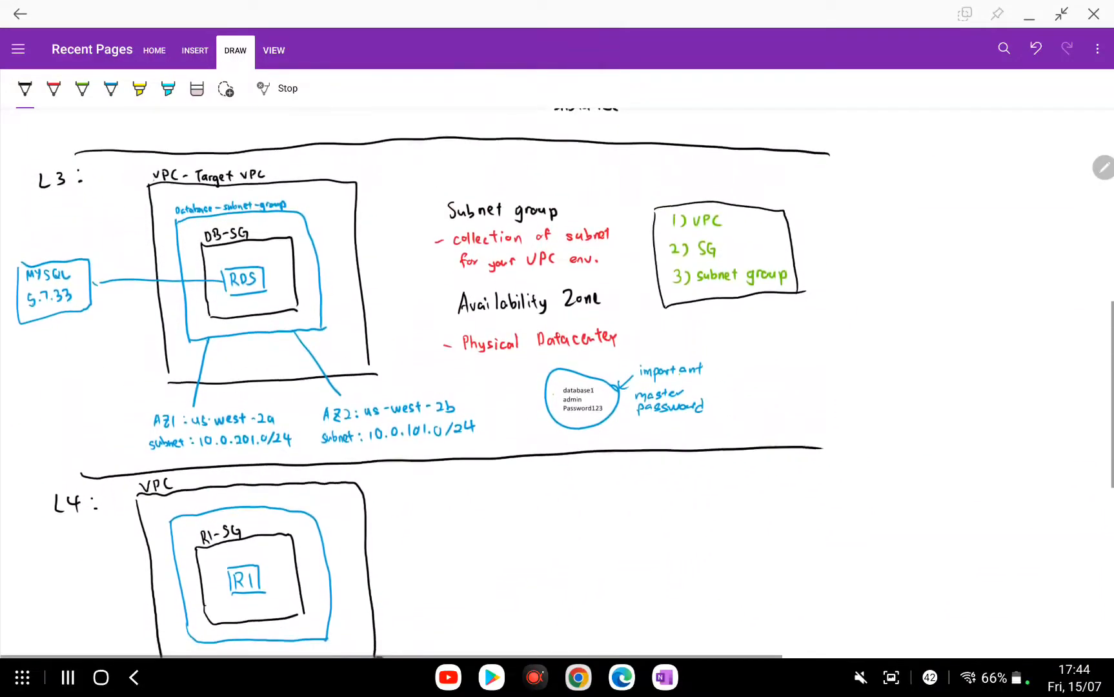
pyautogui.moveTo(668, 682)
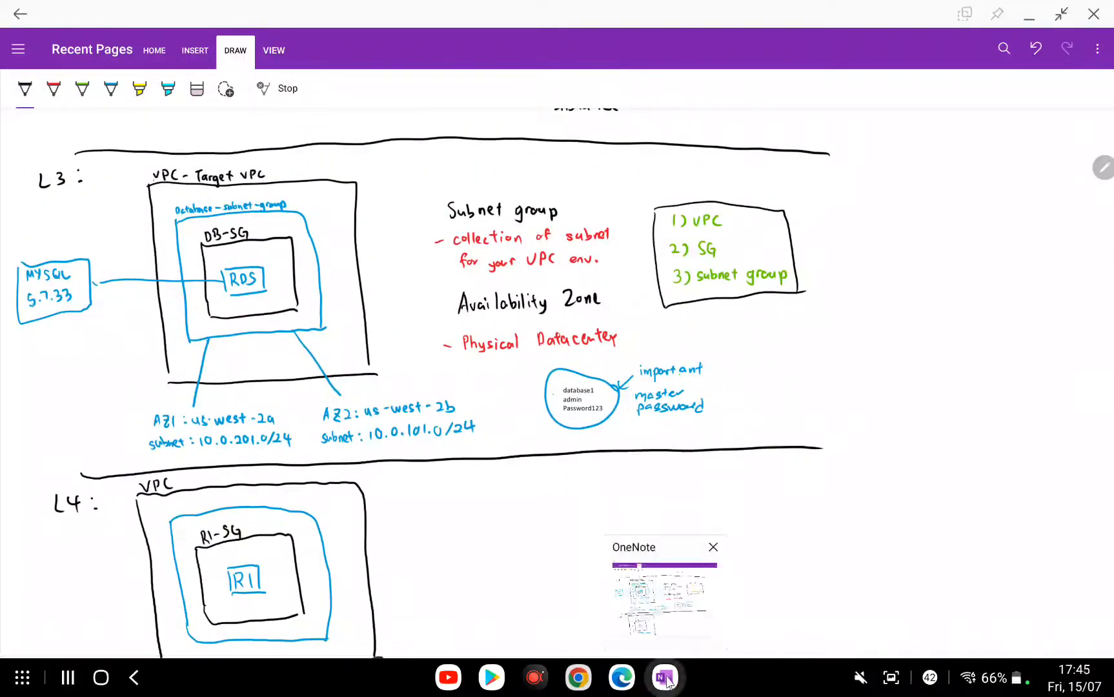
pyautogui.scroll(1, 557, 383)
pyautogui.moveTo(178, 501); pyautogui.dragTo(185, 500)
pyautogui.moveTo(189, 495); pyautogui.dragTo(191, 496)
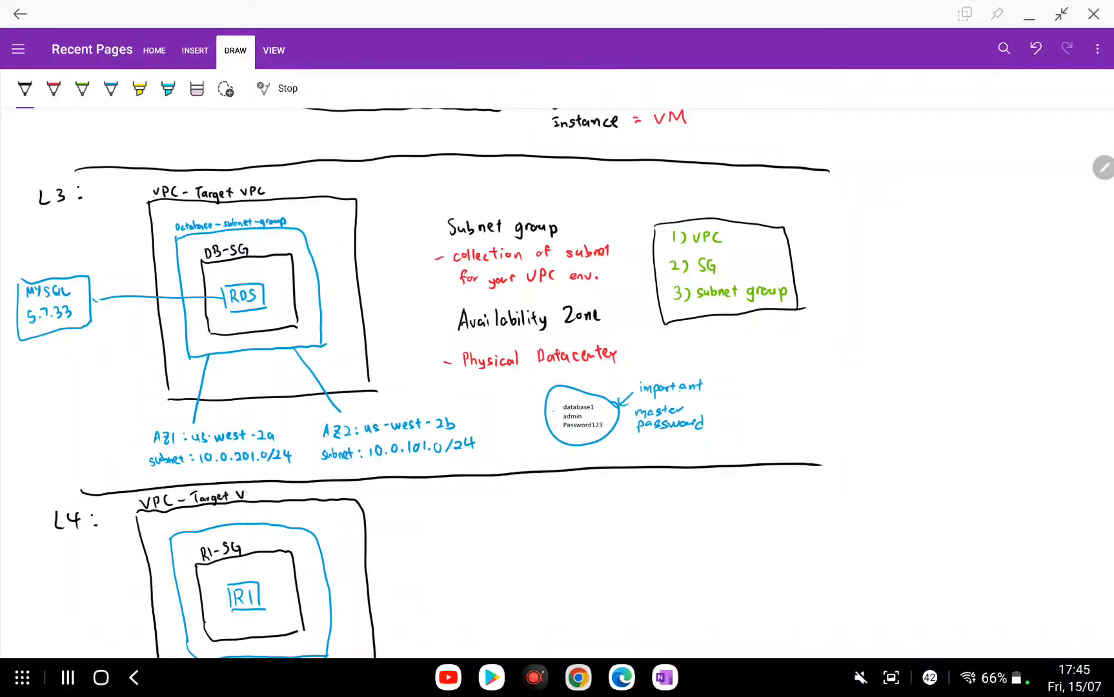
pyautogui.scroll(-3, 557, 383)
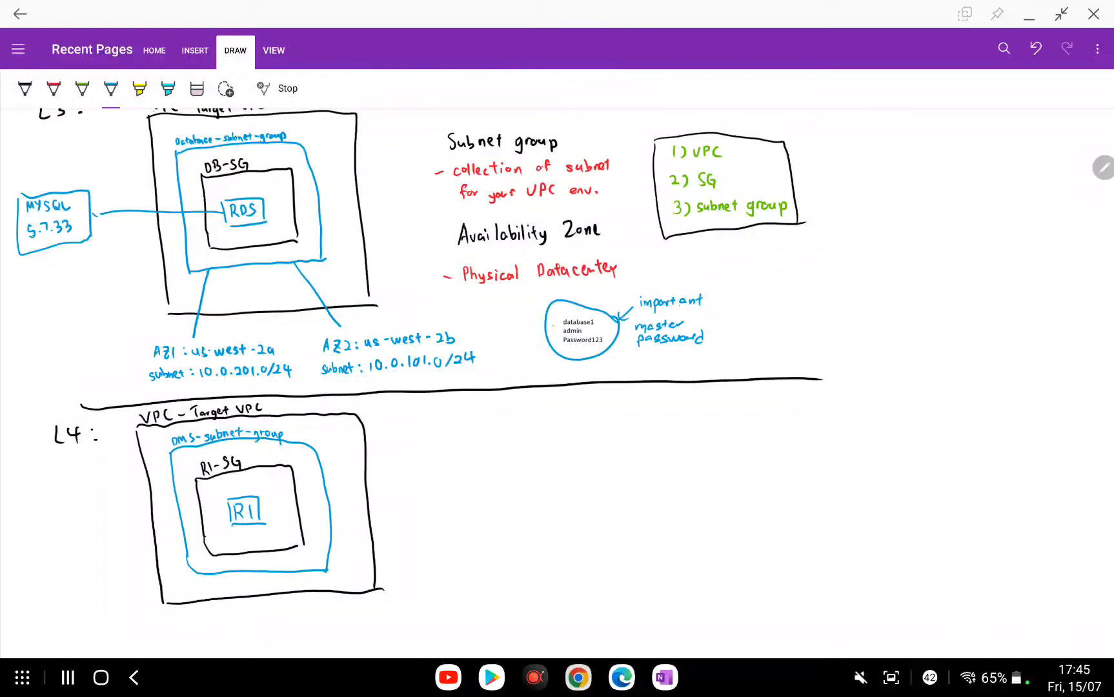
# Draw a blue line down from the DMS-subnet-group box and handwrite "AZ: us-west-2a" and "subnet: public a, public b" beneath it
pyautogui.scroll(-3, 555, 381)
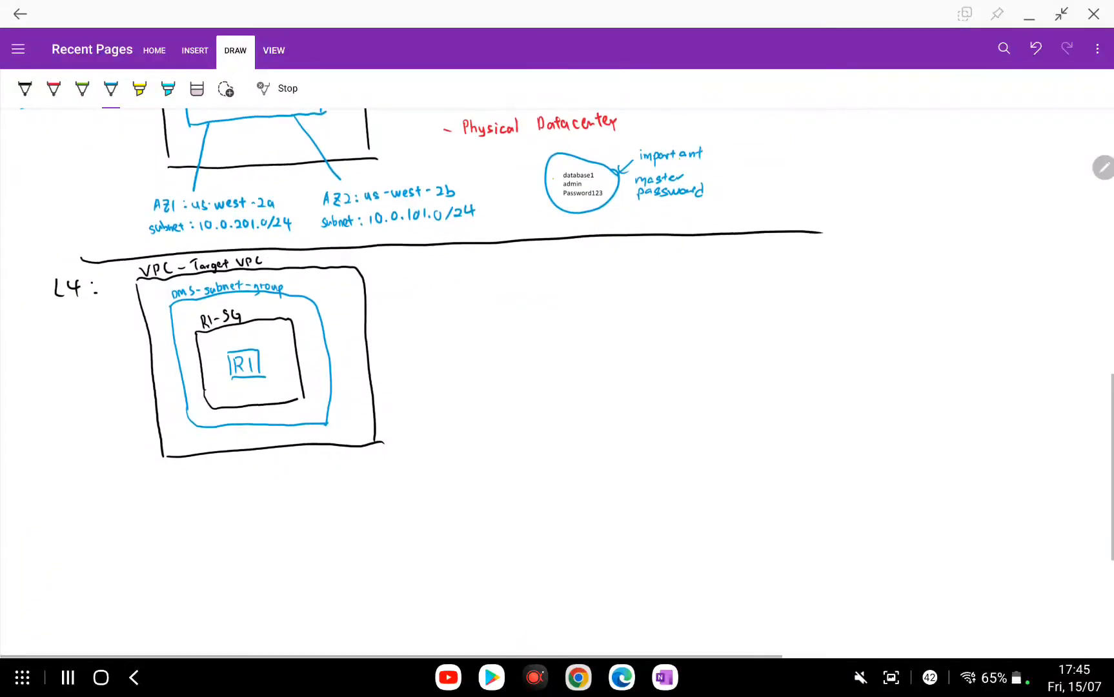
pyautogui.moveTo(219, 429); pyautogui.dragTo(207, 498)
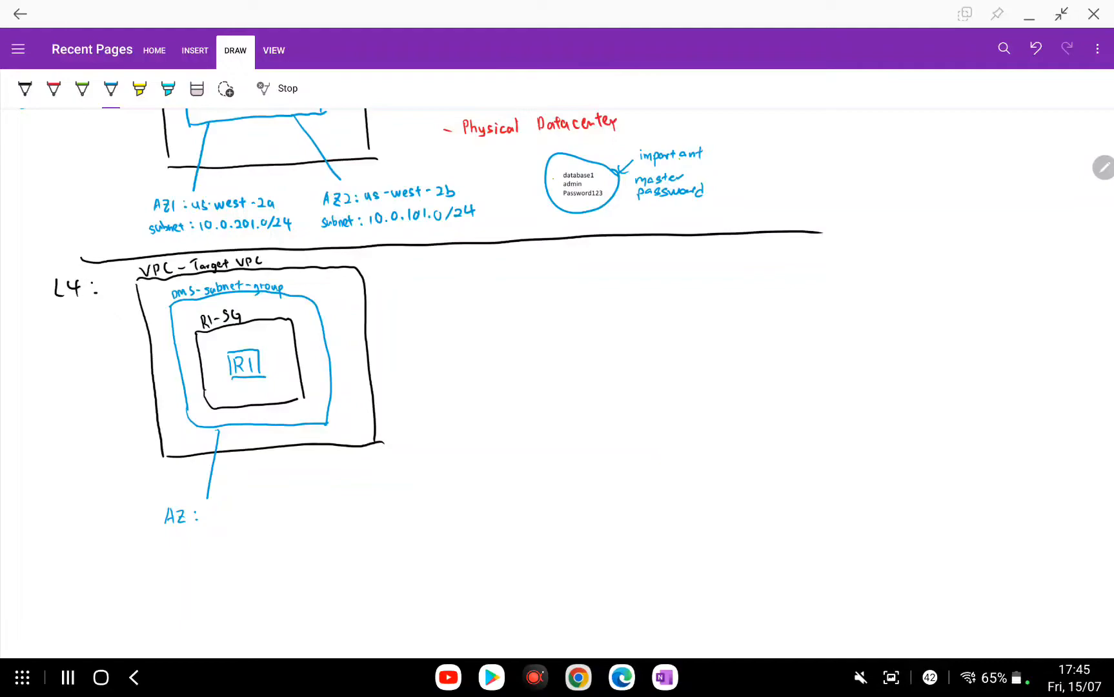
pyautogui.scroll(1, 557, 381)
pyautogui.moveTo(209, 520); pyautogui.dragTo(220, 529)
pyautogui.moveTo(227, 524); pyautogui.dragTo(234, 523)
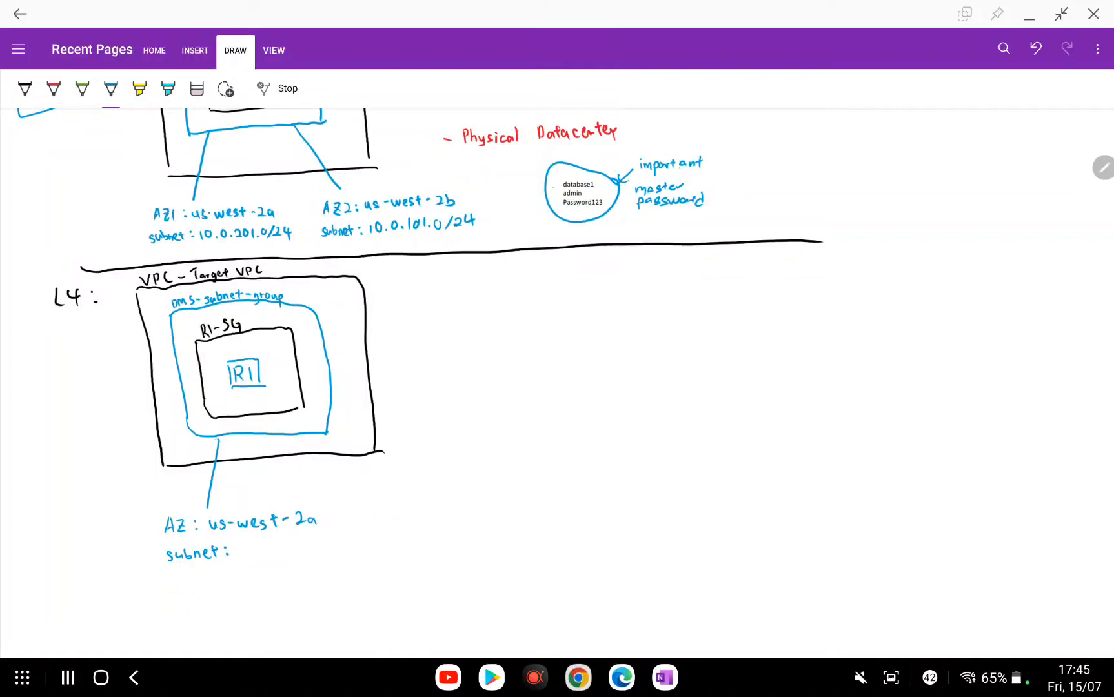
pyautogui.scroll(1, 432, 479)
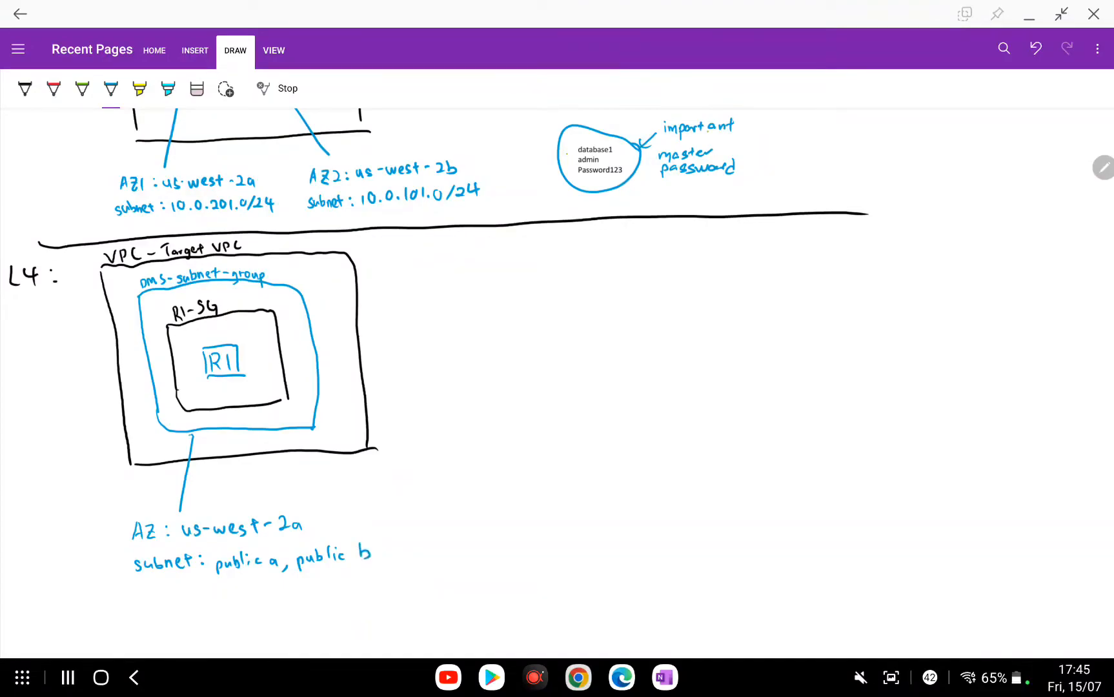
# Switch back to the AWS DMS console and check the new replication instance's status and available actions
pyautogui.click(622, 677)
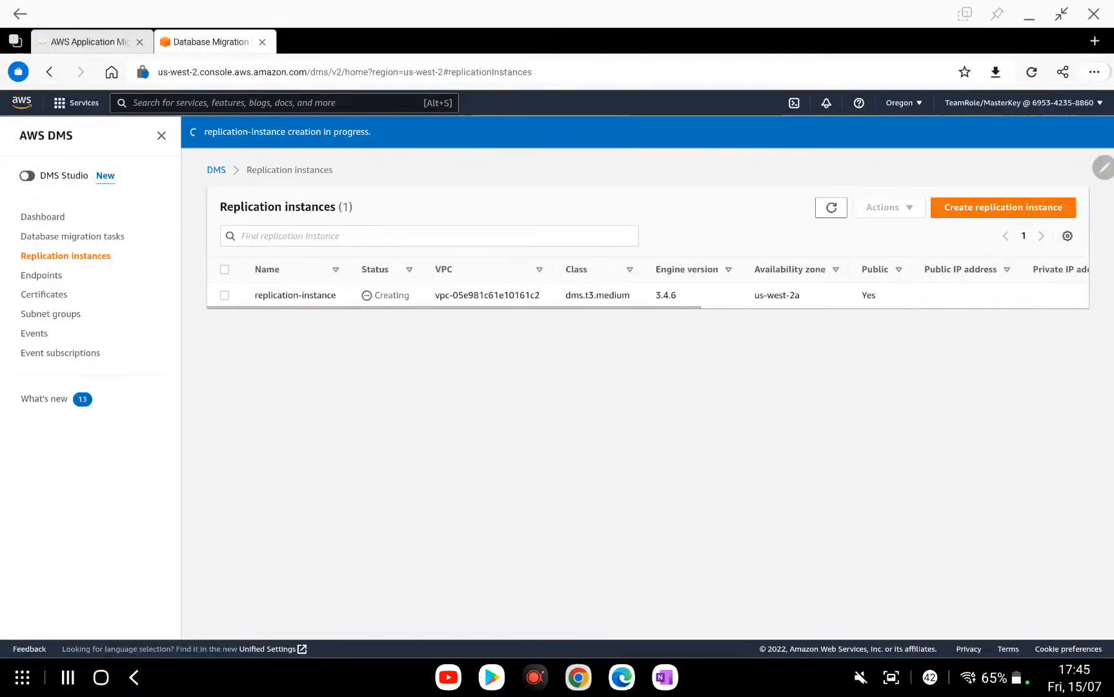
pyautogui.scroll(3, 557, 378)
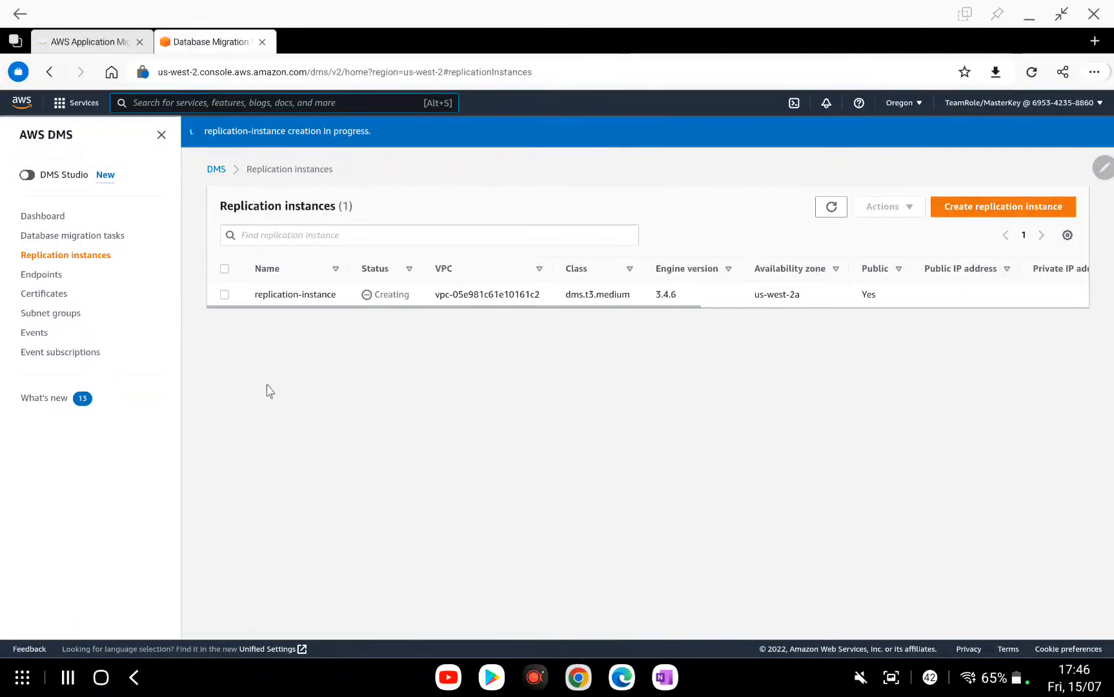
pyautogui.click(224, 294)
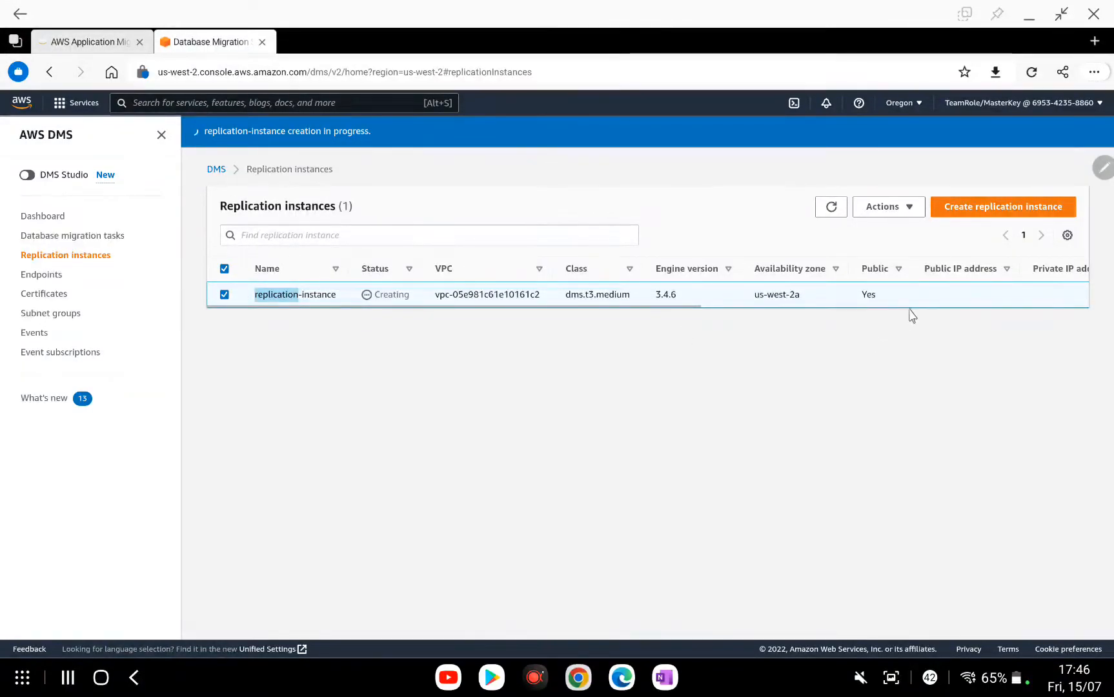
pyautogui.click(888, 212)
pyautogui.click(580, 284)
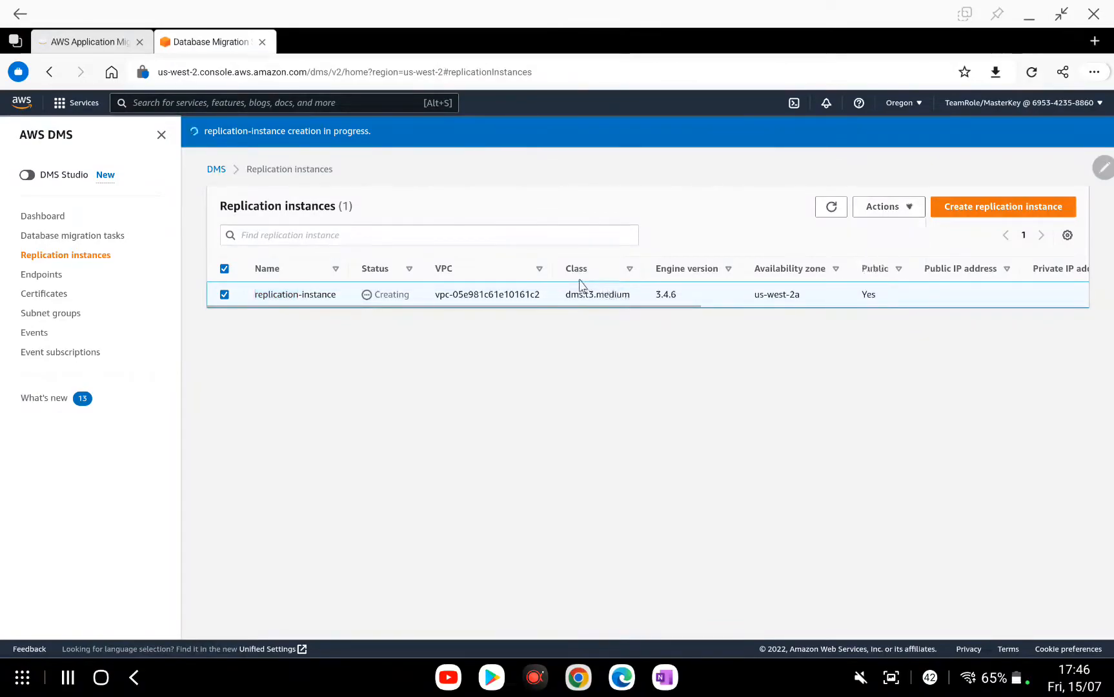
pyautogui.click(58, 235)
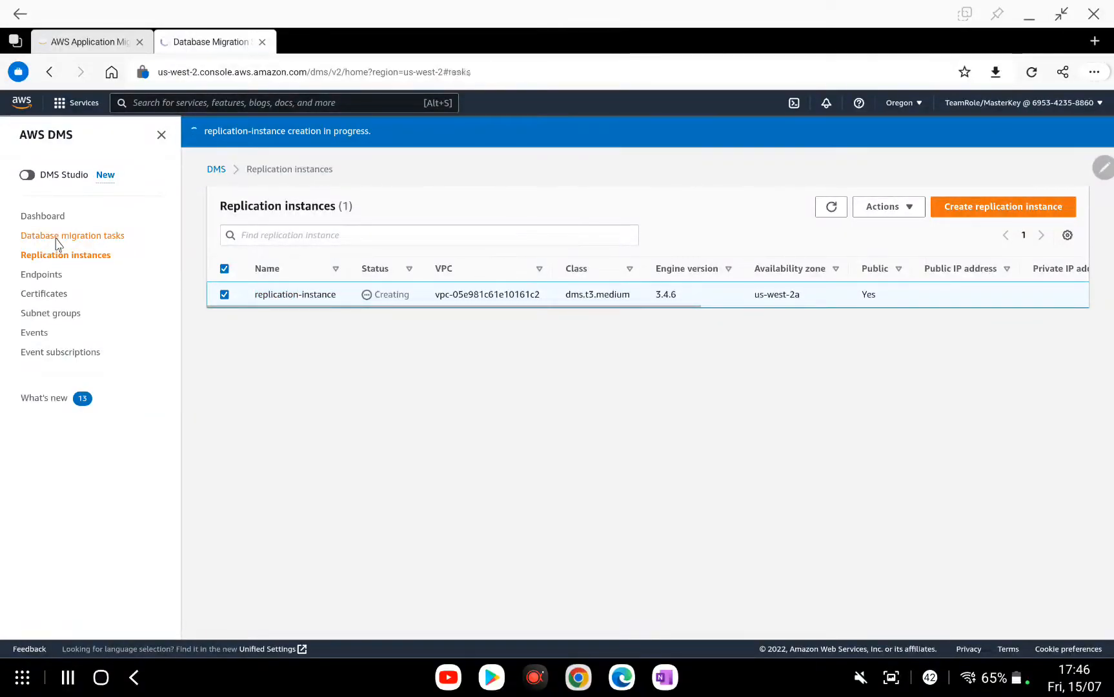
pyautogui.click(44, 257)
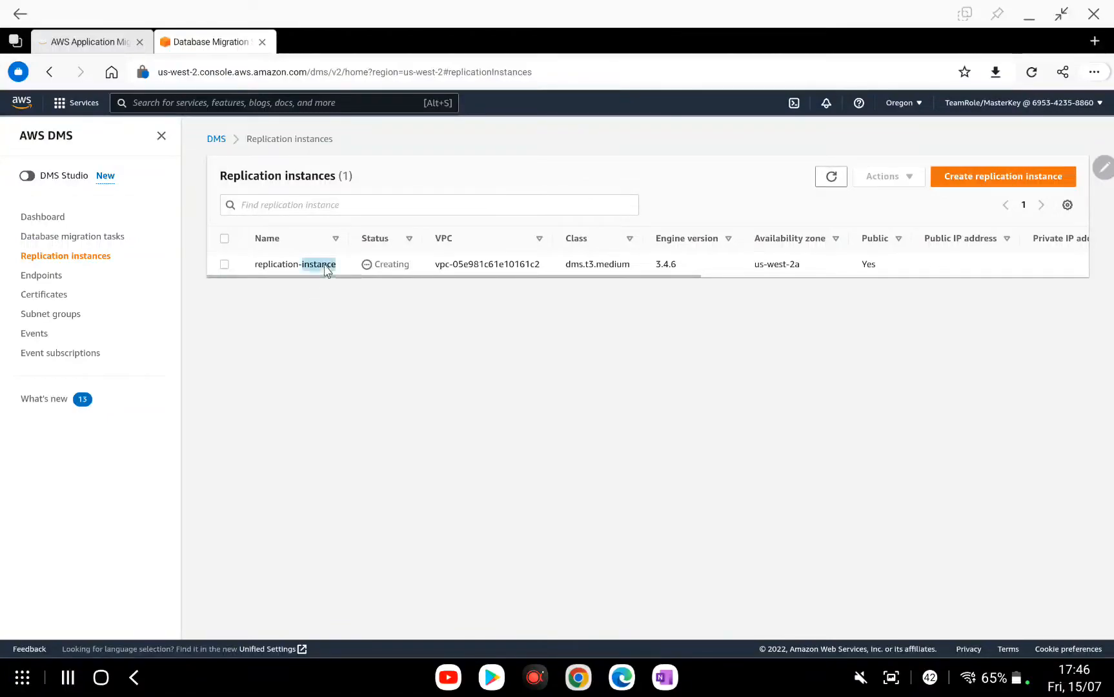
pyautogui.click(224, 264)
pyautogui.click(899, 179)
pyautogui.click(577, 352)
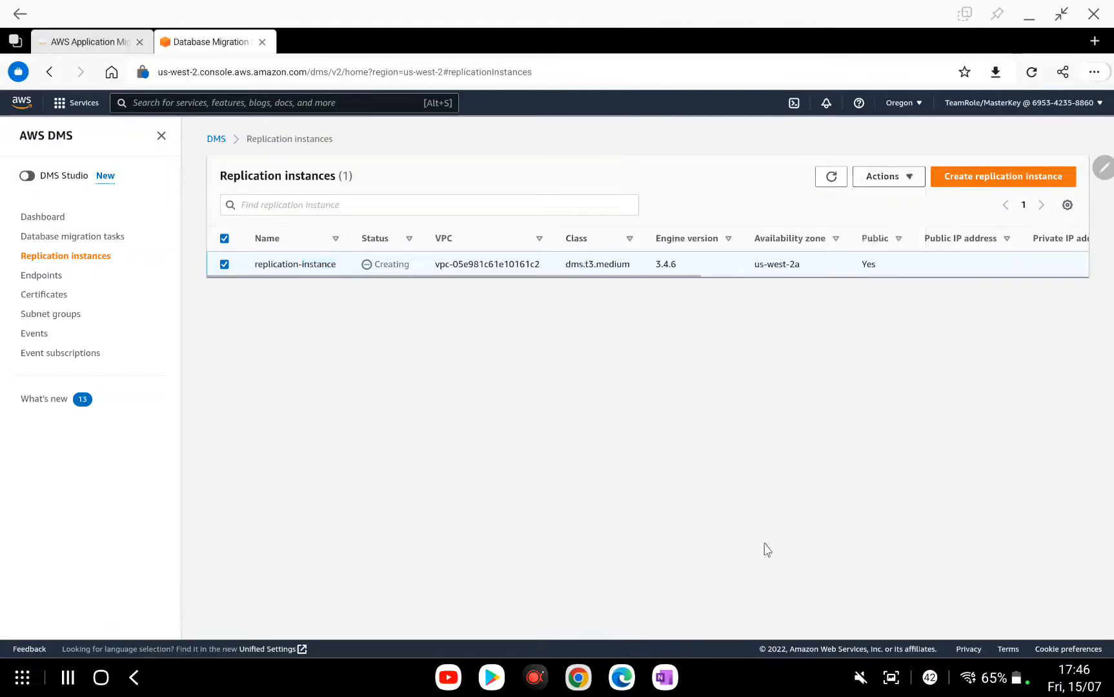
pyautogui.click(665, 677)
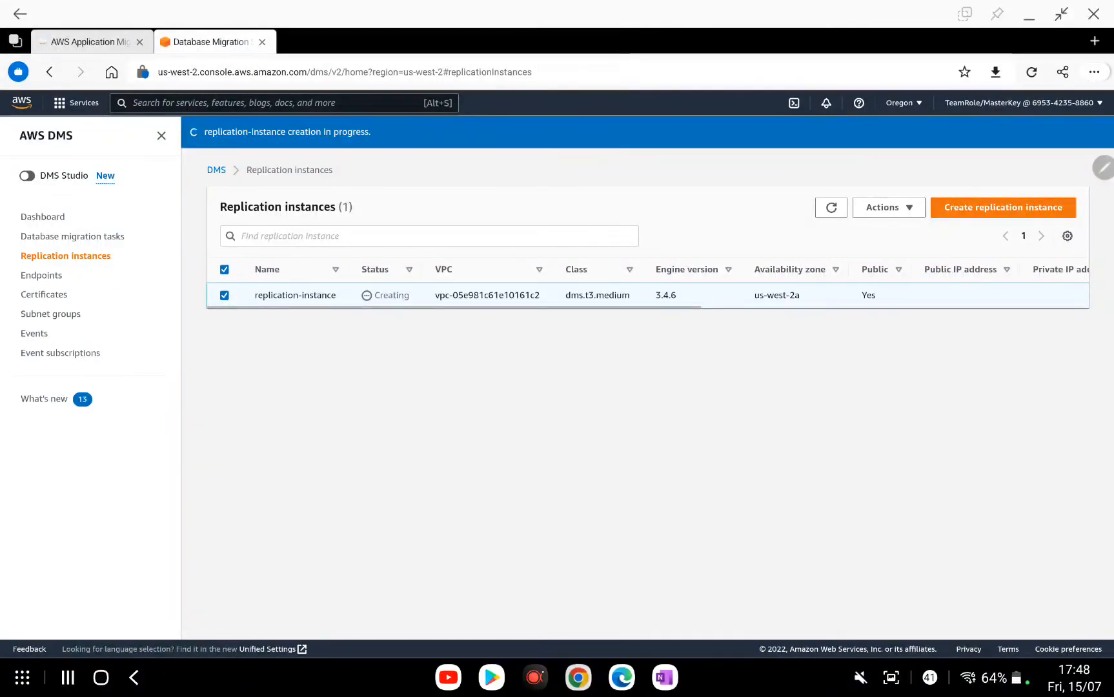
pyautogui.scroll(3, 557, 349)
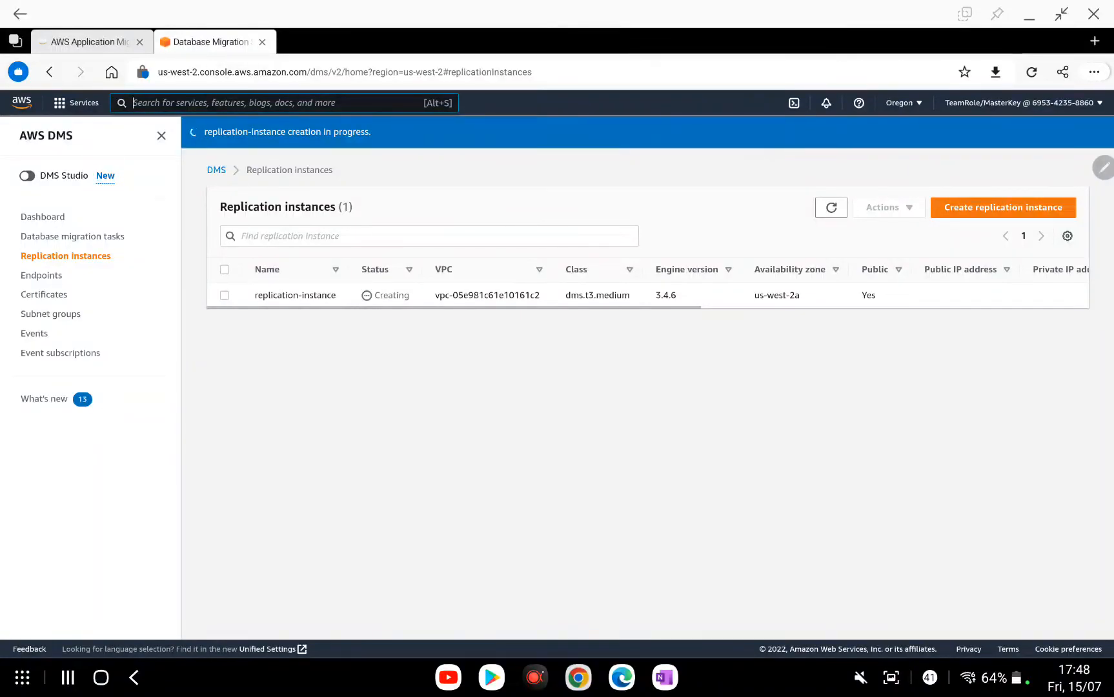
pyautogui.scroll(-1, 648, 378)
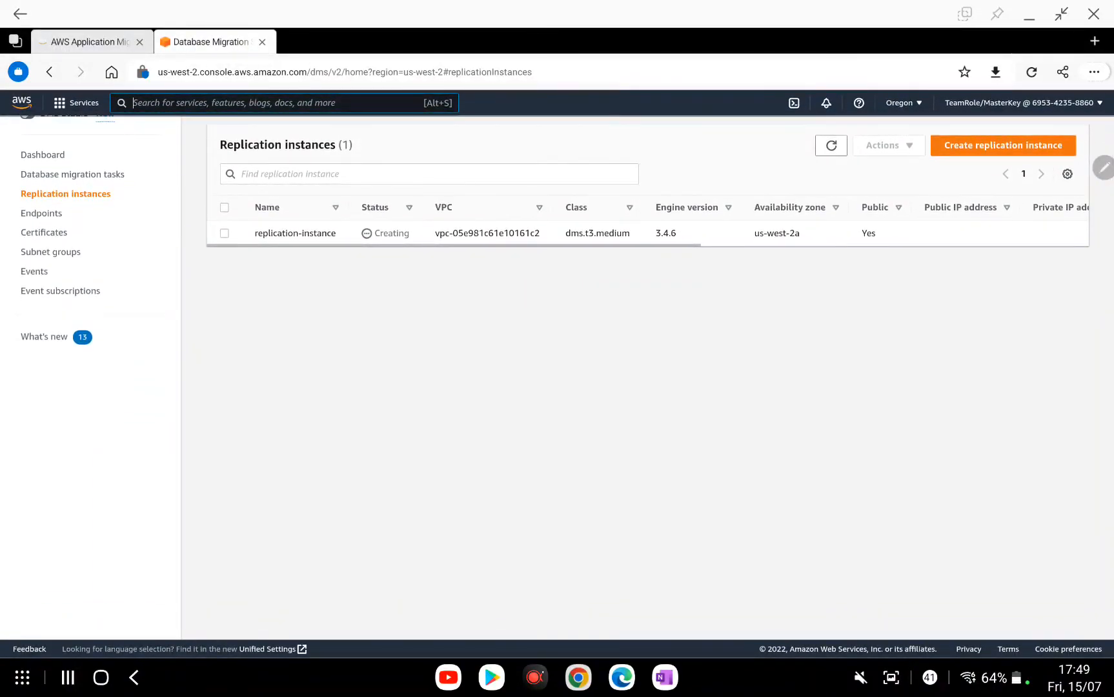
pyautogui.scroll(1, 647, 378)
pyautogui.scroll(-1, 648, 377)
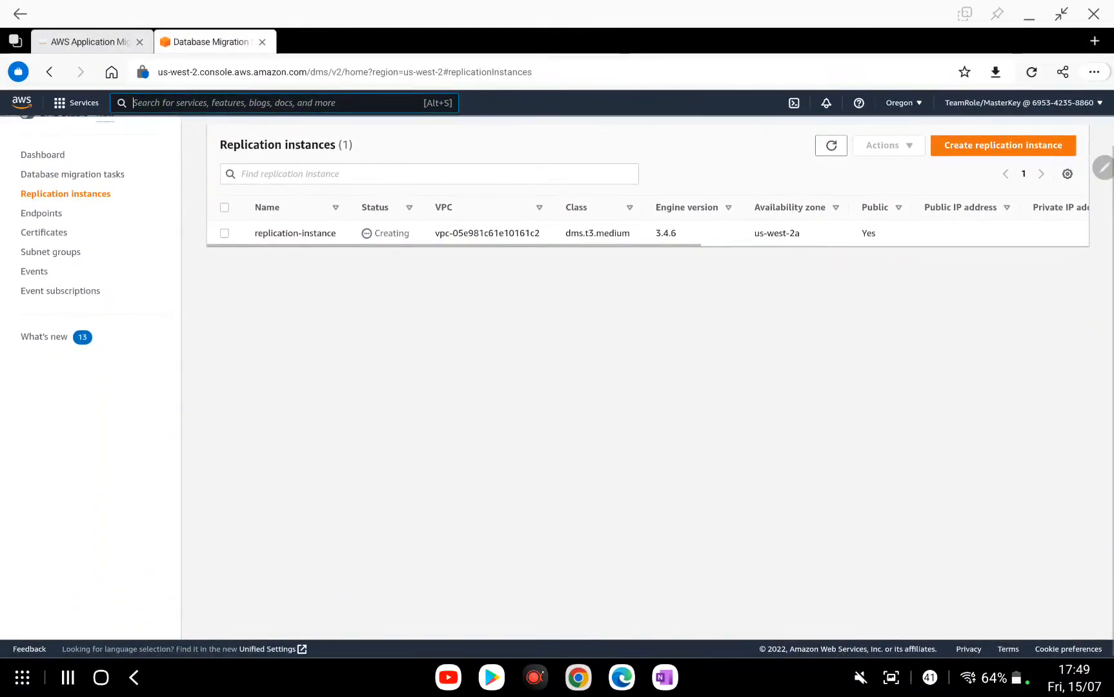
pyautogui.scroll(1, 647, 377)
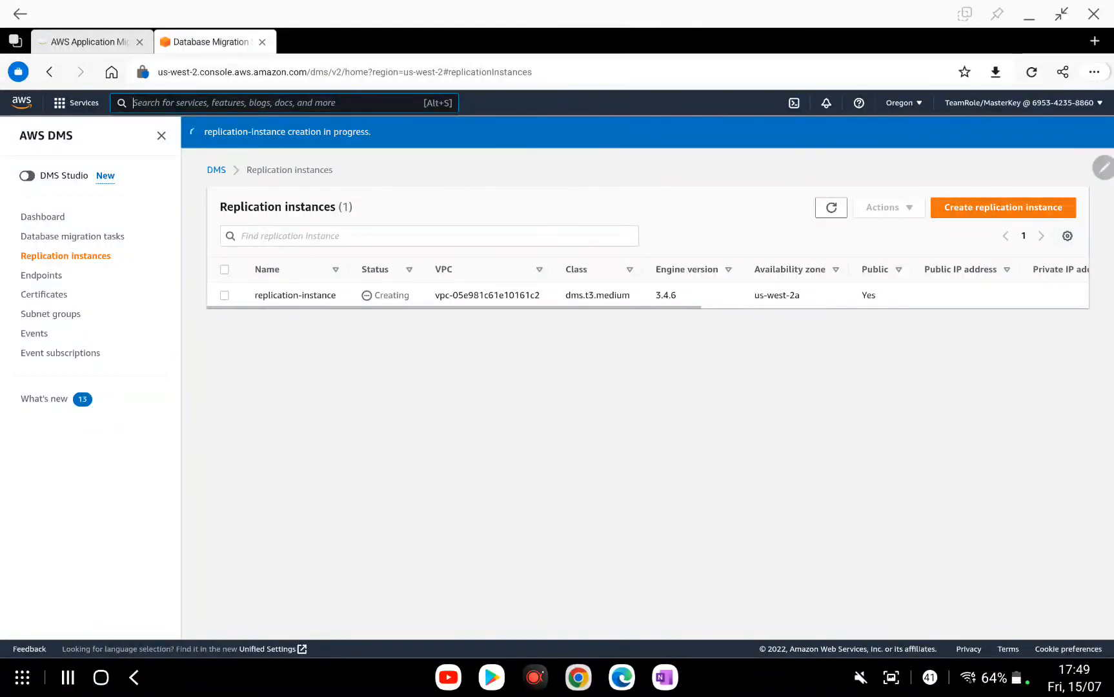
# Switch to OneNote and review the notes down to the L4 replication instance diagram
pyautogui.click(664, 677)
pyautogui.scroll(-10, 557, 381)
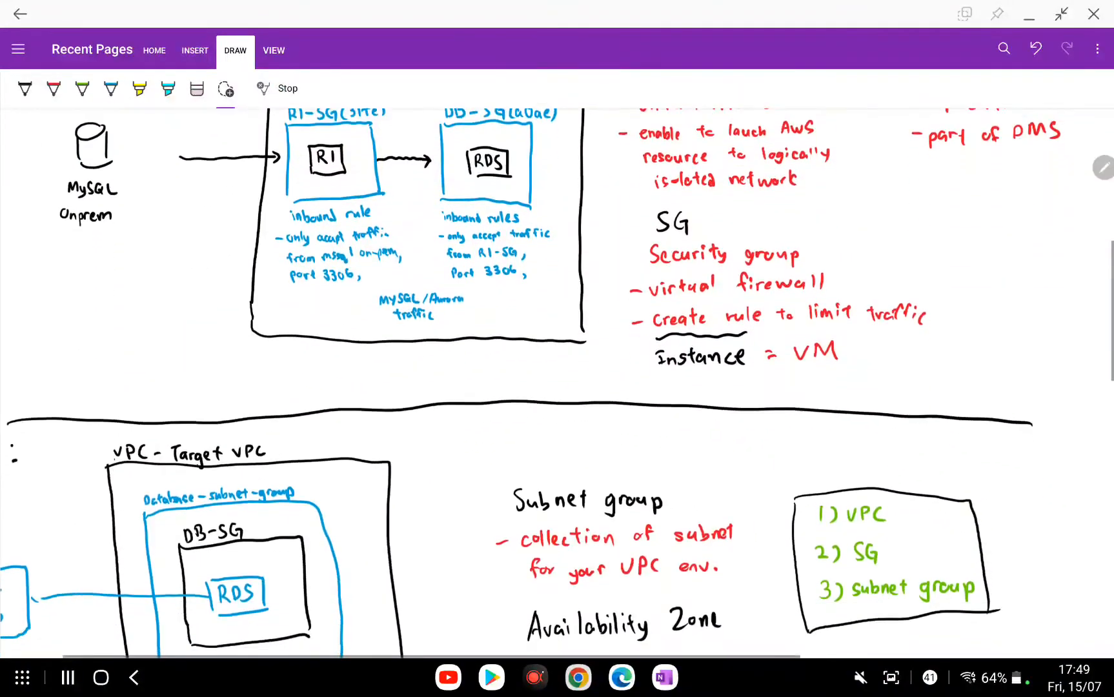
pyautogui.scroll(-6, 557, 381)
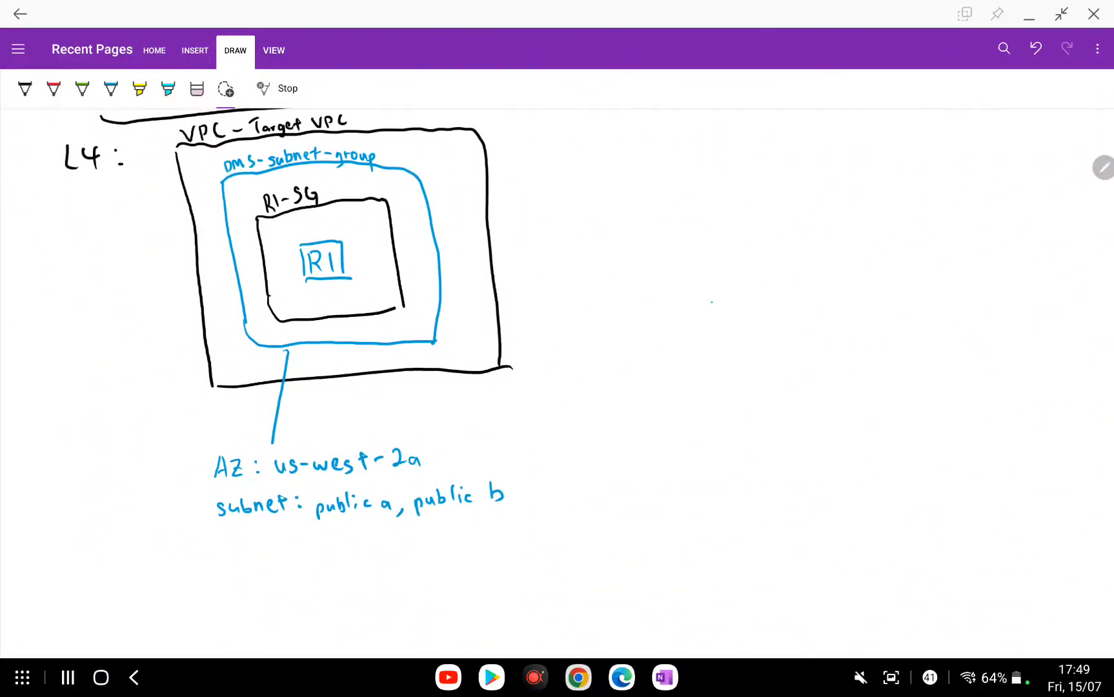
pyautogui.click(534, 677)
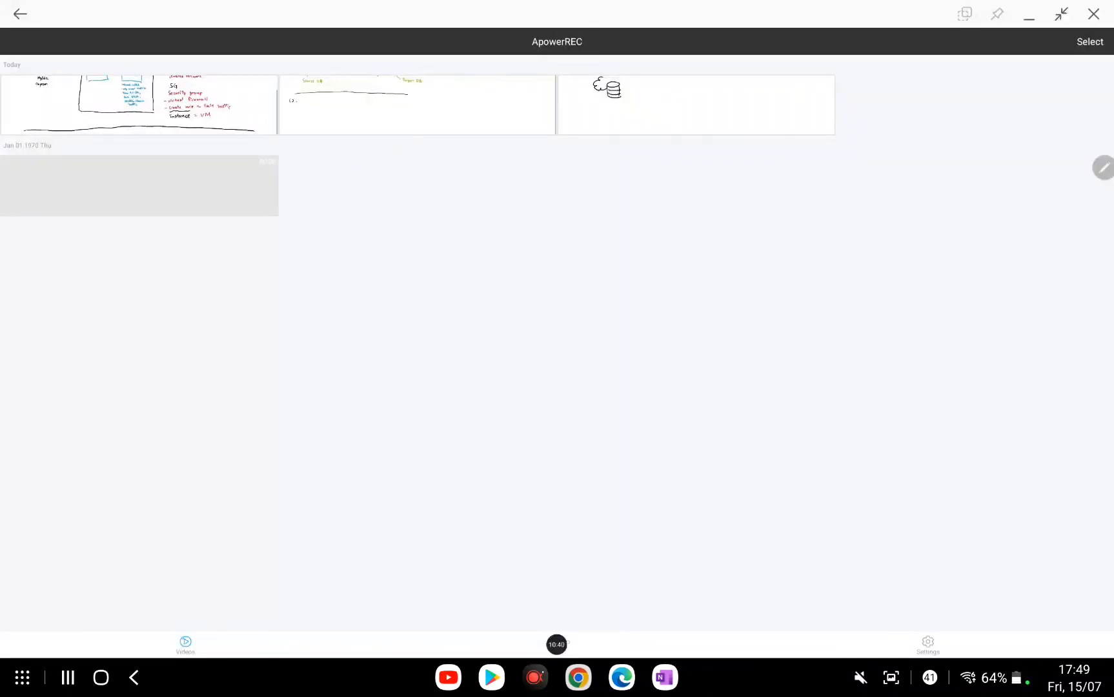
pyautogui.click(556, 644)
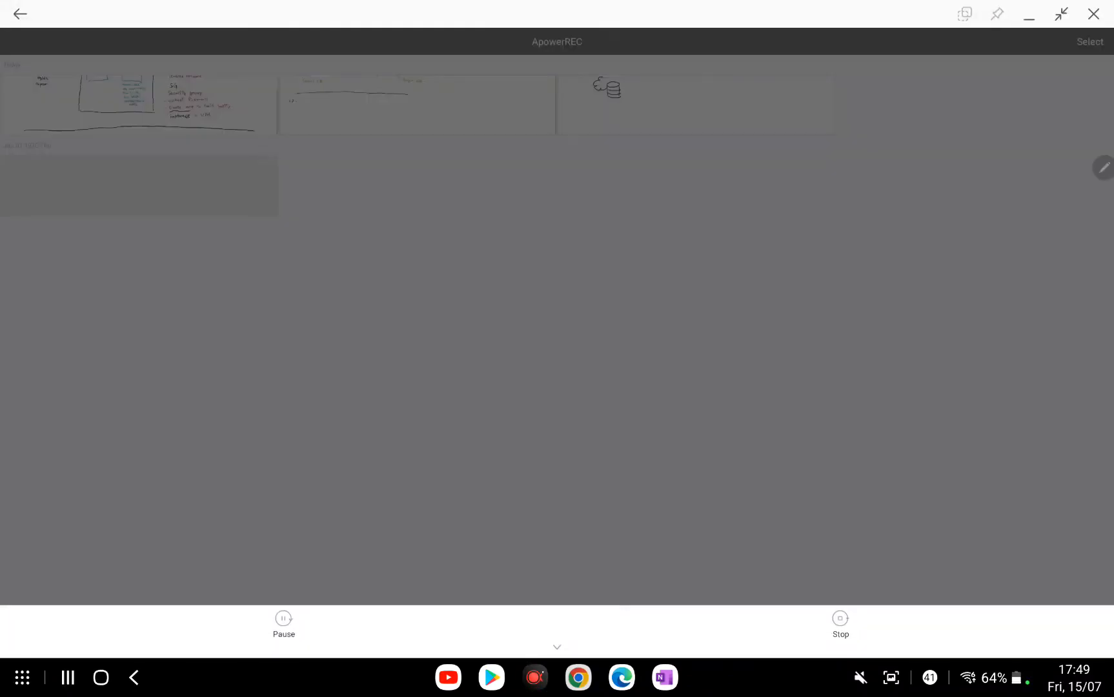